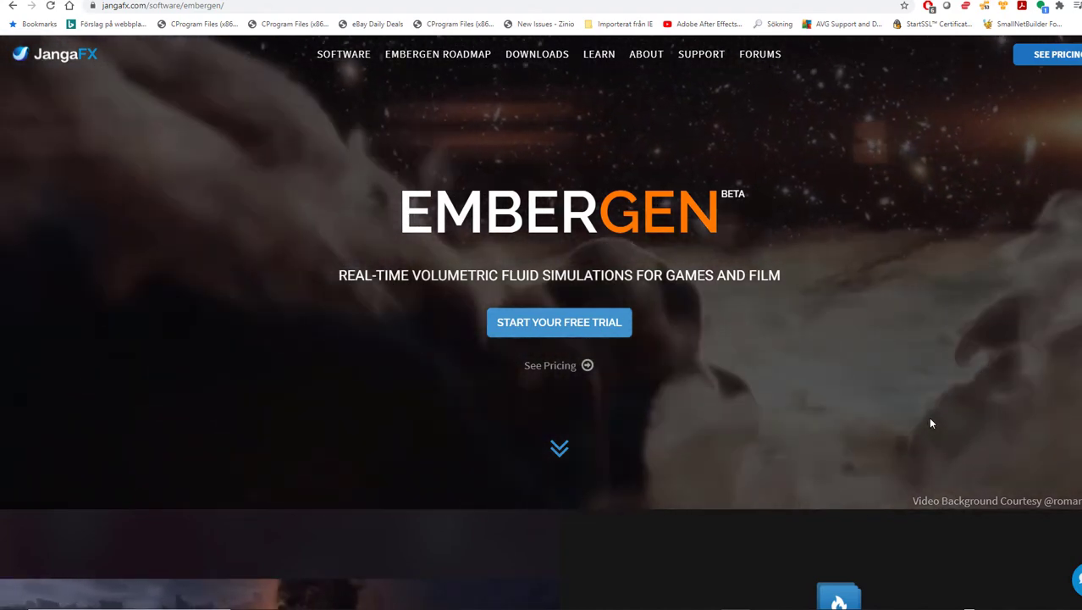
# Look through the EmberGen product page, including its simulation gallery and the real-time iterations and games sections
pyautogui.scroll(-1, 925, 423)
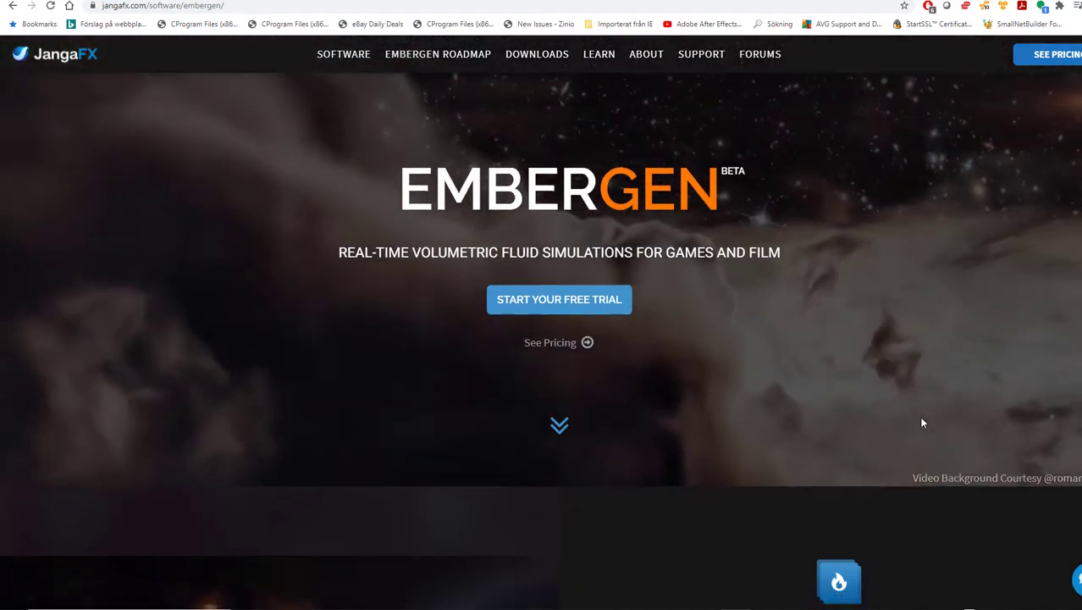
pyautogui.scroll(-4, 923, 422)
pyautogui.scroll(-2, 923, 422)
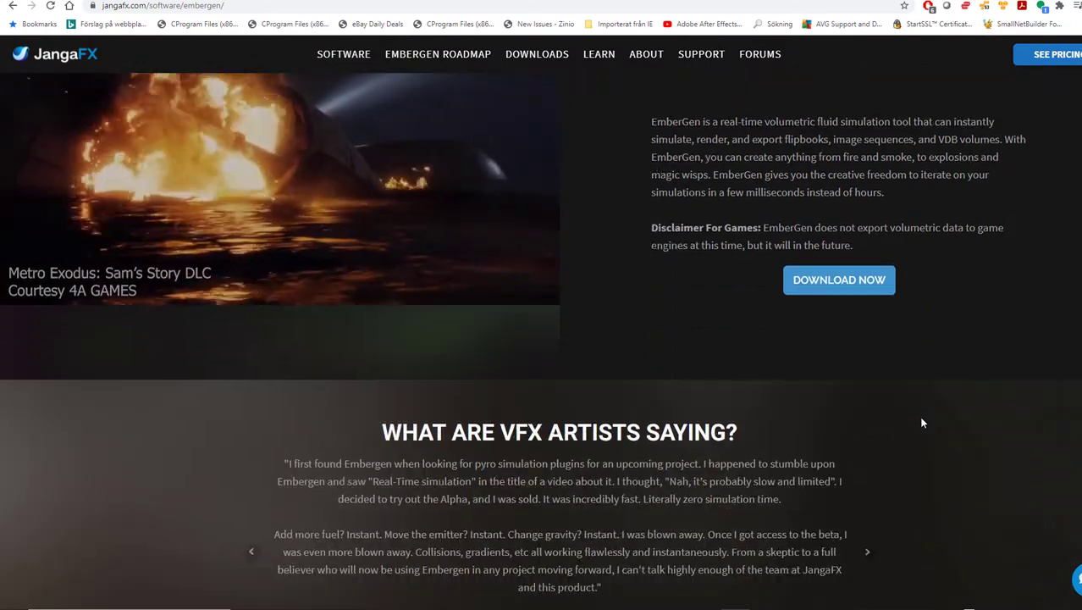
pyautogui.scroll(-6, 923, 422)
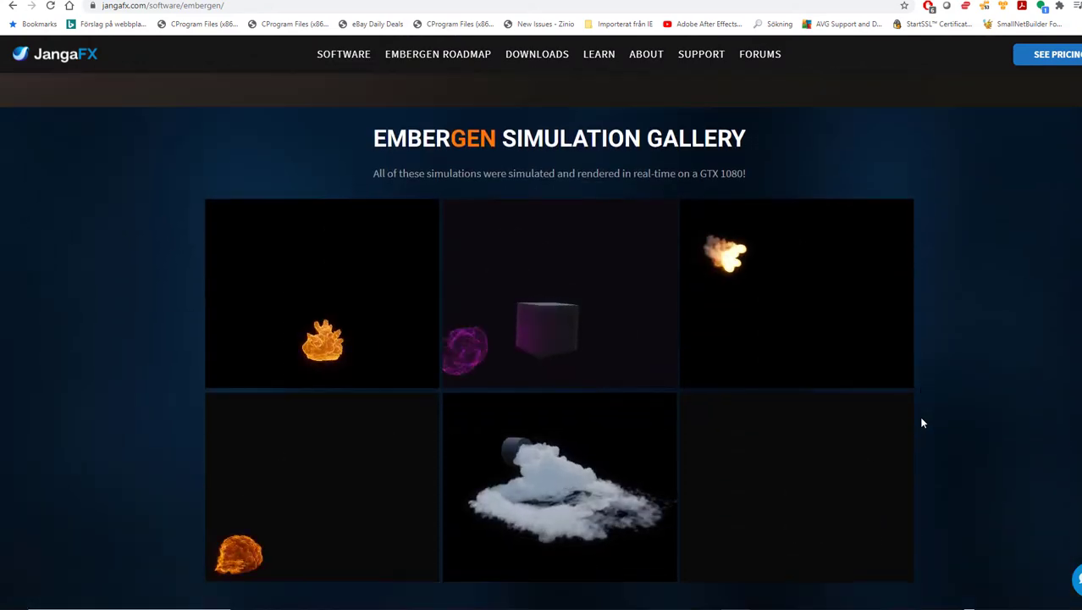
pyautogui.scroll(-2, 923, 423)
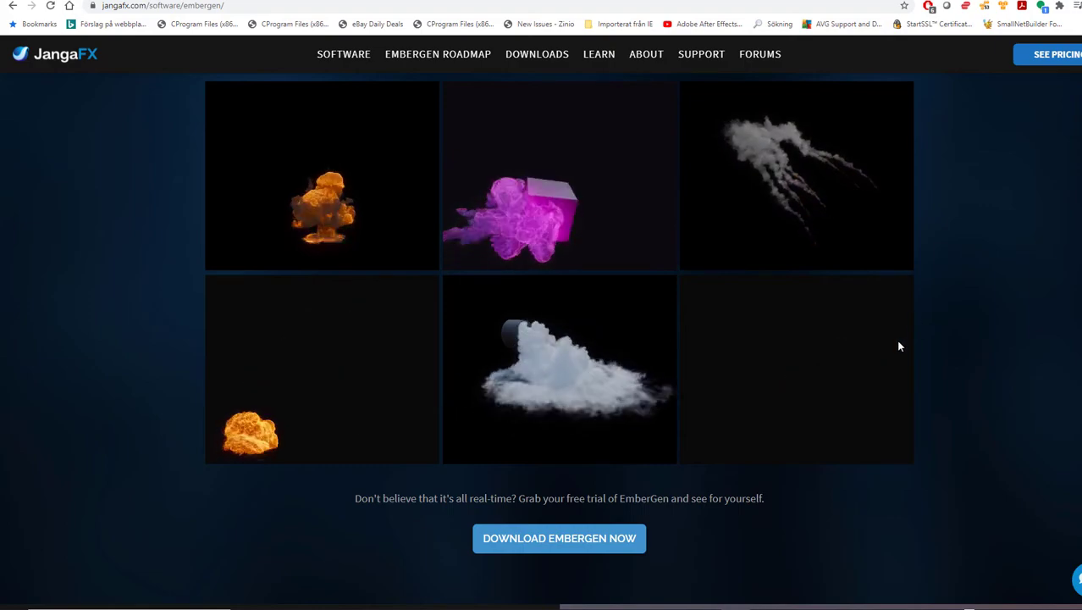
pyautogui.scroll(-5, 900, 345)
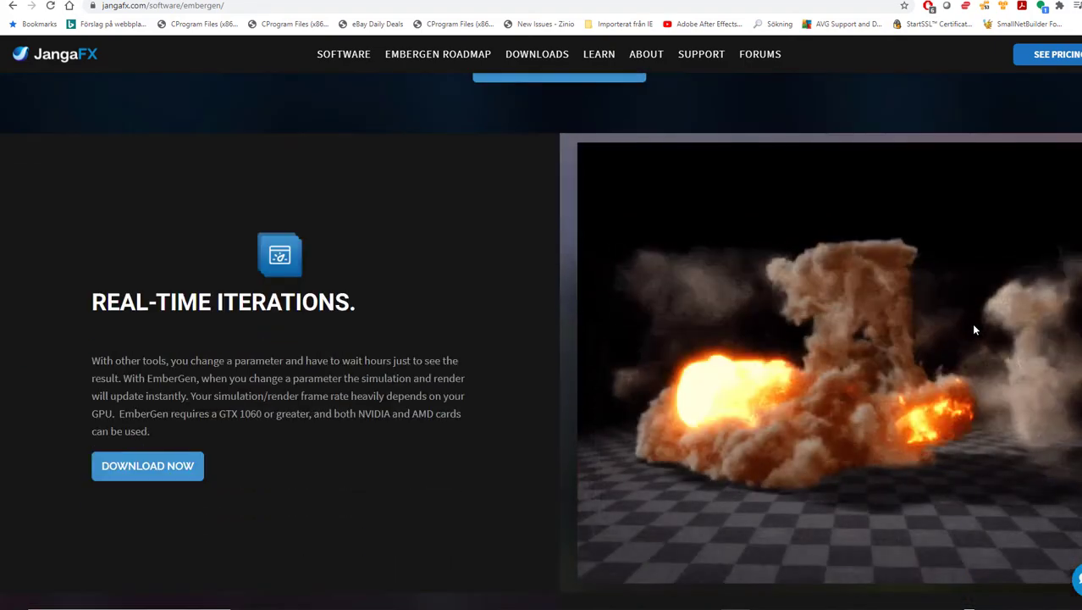
pyautogui.scroll(-2, 969, 331)
pyautogui.scroll(5, 935, 346)
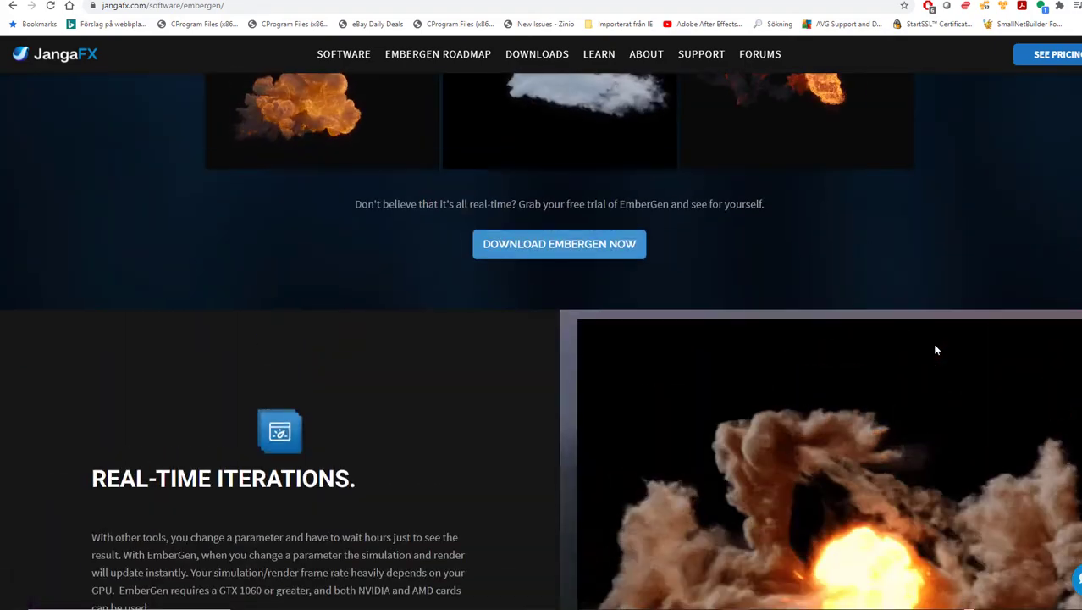
pyautogui.scroll(-2, 935, 348)
pyautogui.scroll(-2, 936, 349)
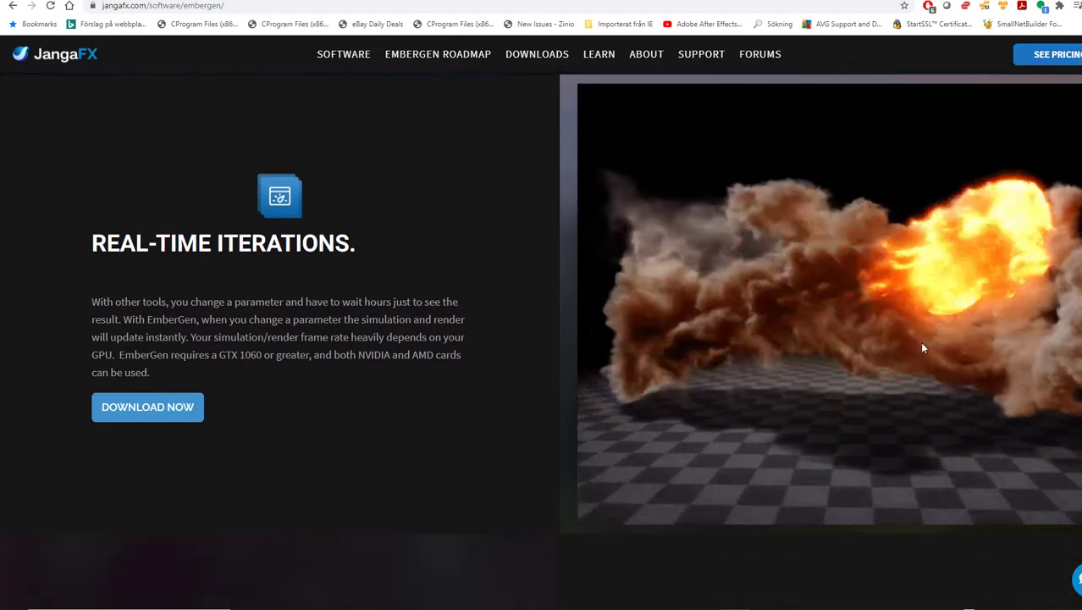
pyautogui.scroll(-5, 923, 348)
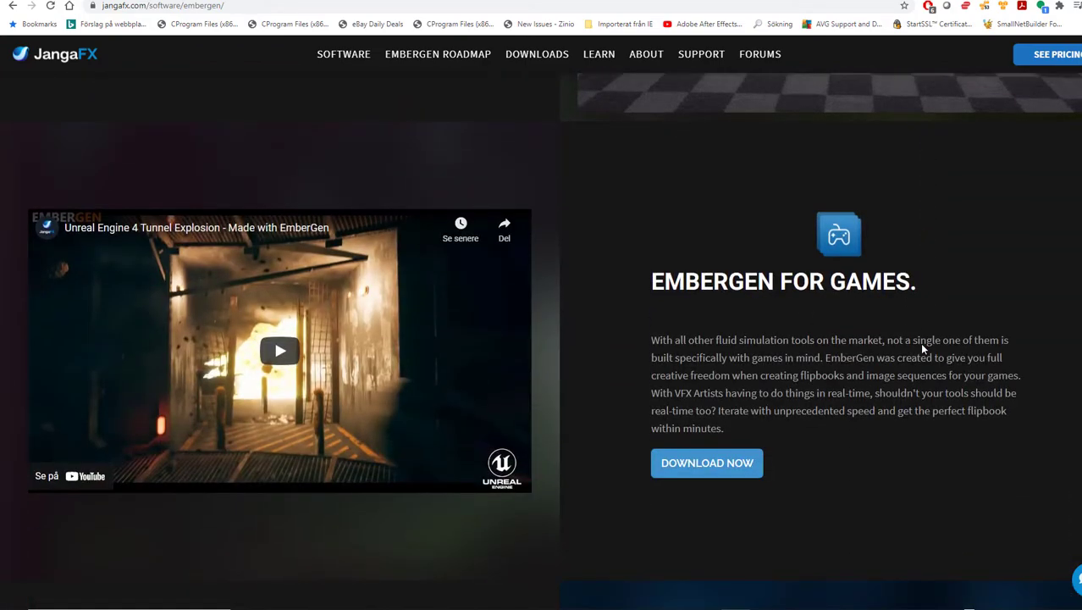
pyautogui.scroll(11, 923, 348)
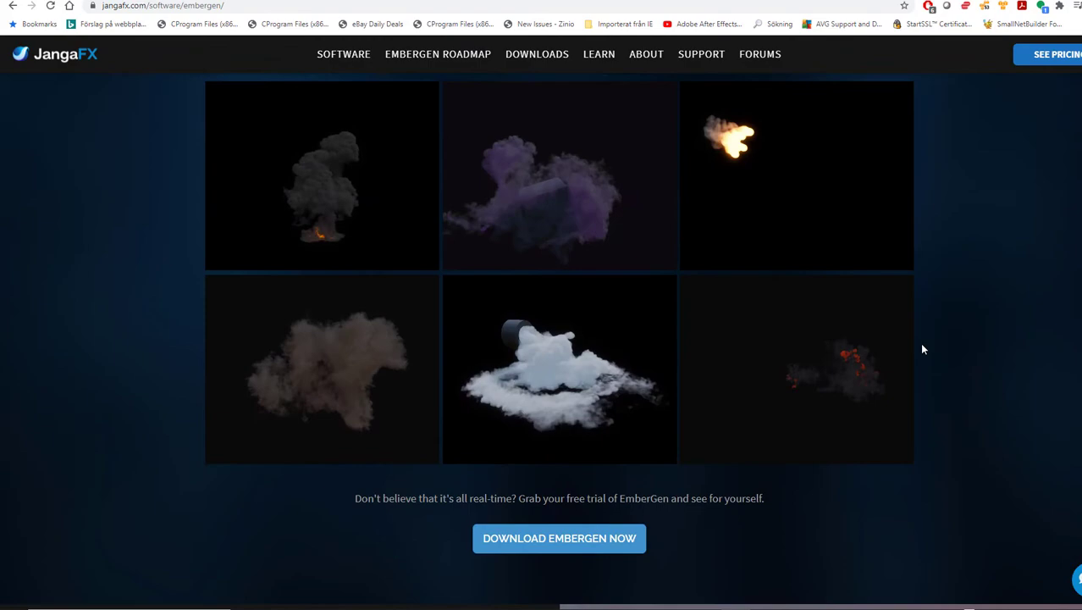
pyautogui.scroll(15, 923, 348)
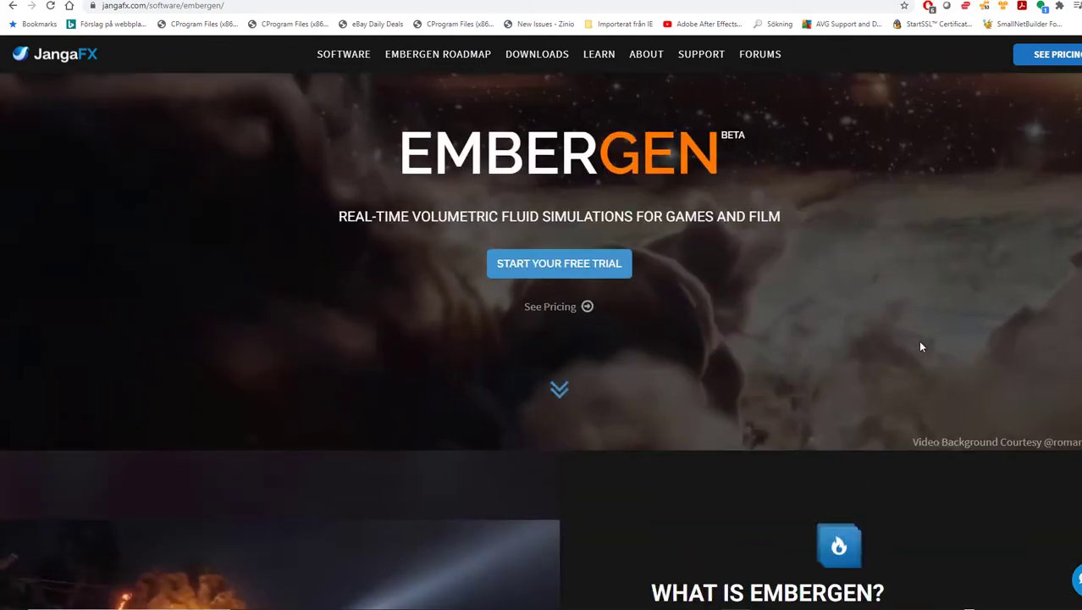
pyautogui.scroll(1, 922, 346)
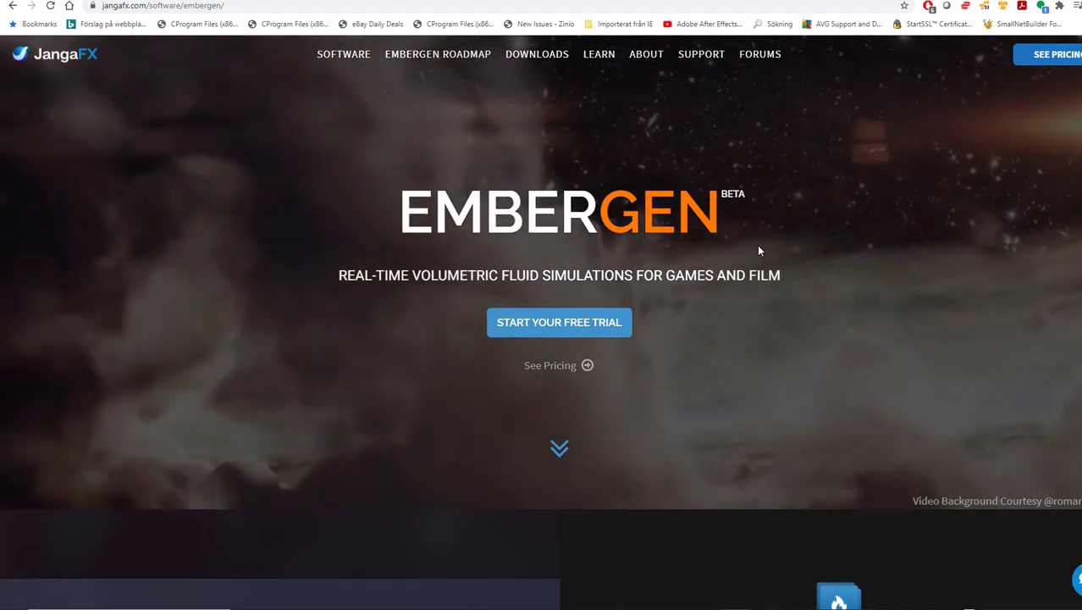
pyautogui.scroll(-3, 698, 283)
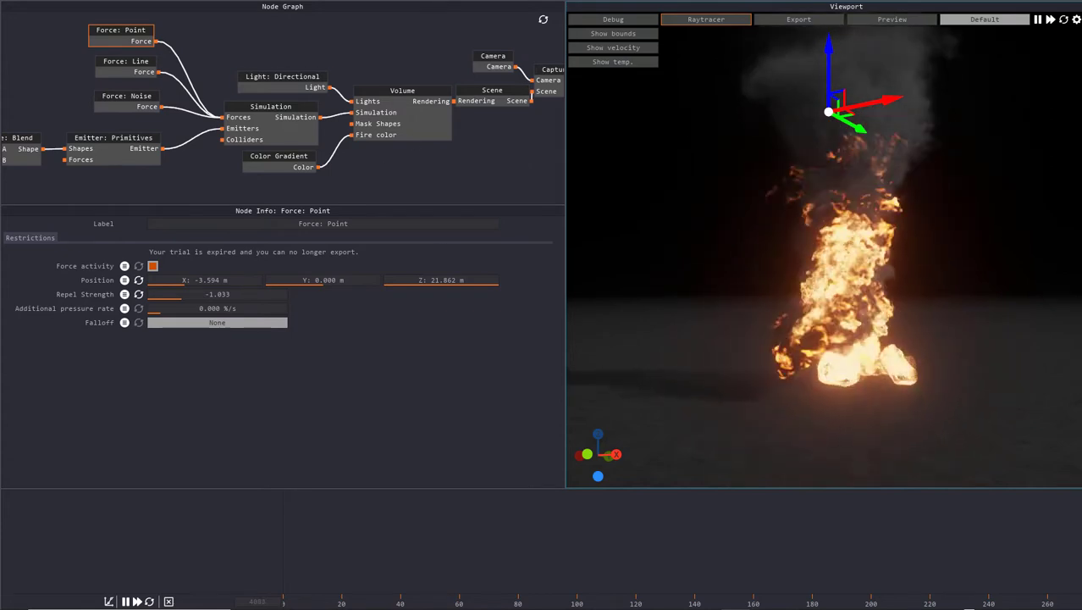
# Browse the preset project files in the EmberGenBeta presets folder, declining to save the current work
pyautogui.click(14, 1)
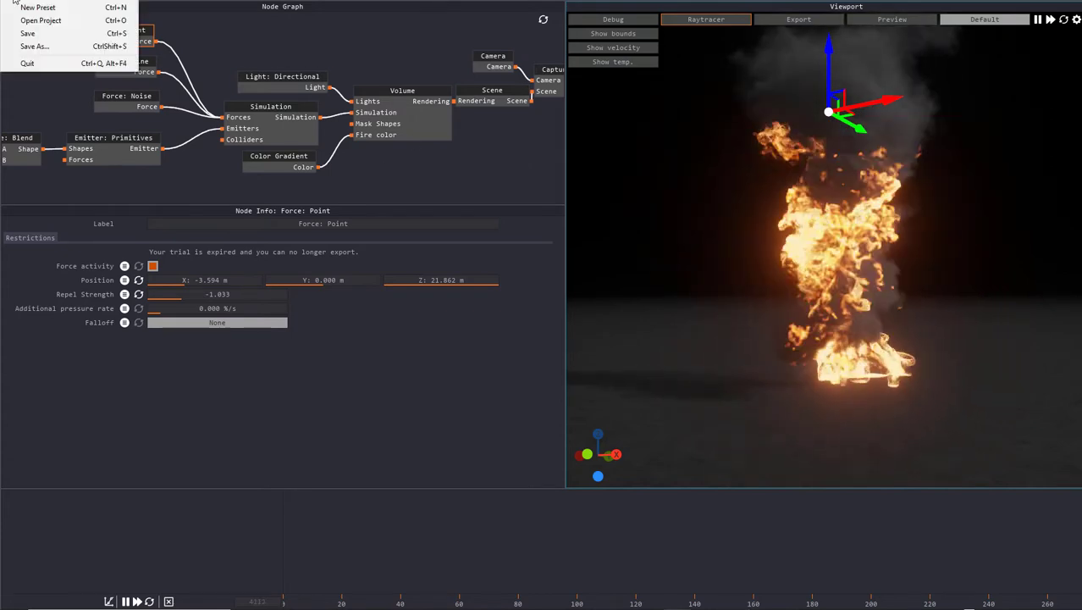
pyautogui.click(58, 24)
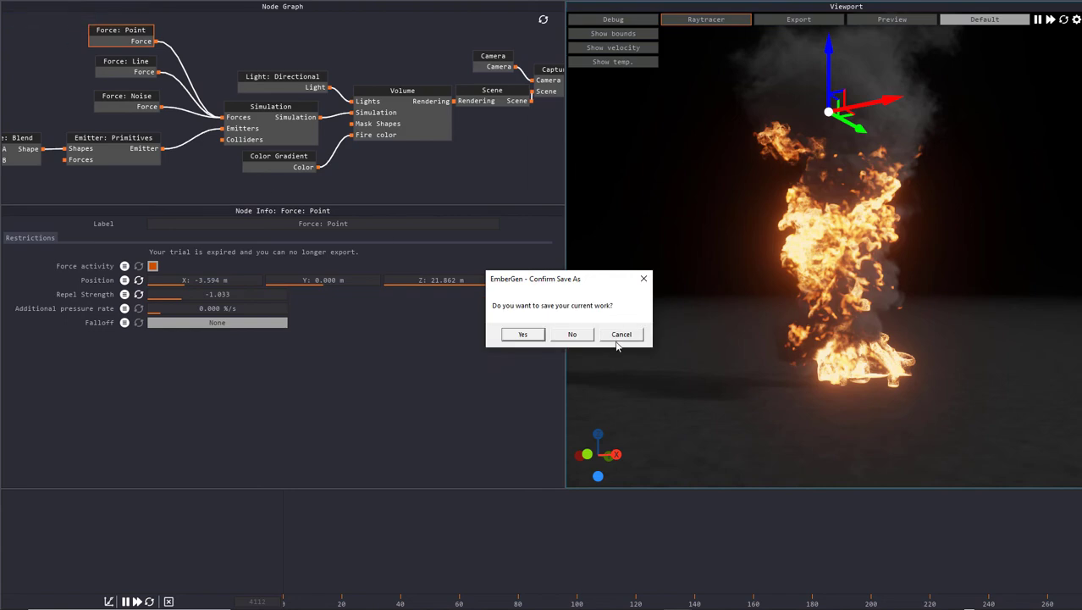
pyautogui.click(579, 337)
pyautogui.scroll(-6, 415, 155)
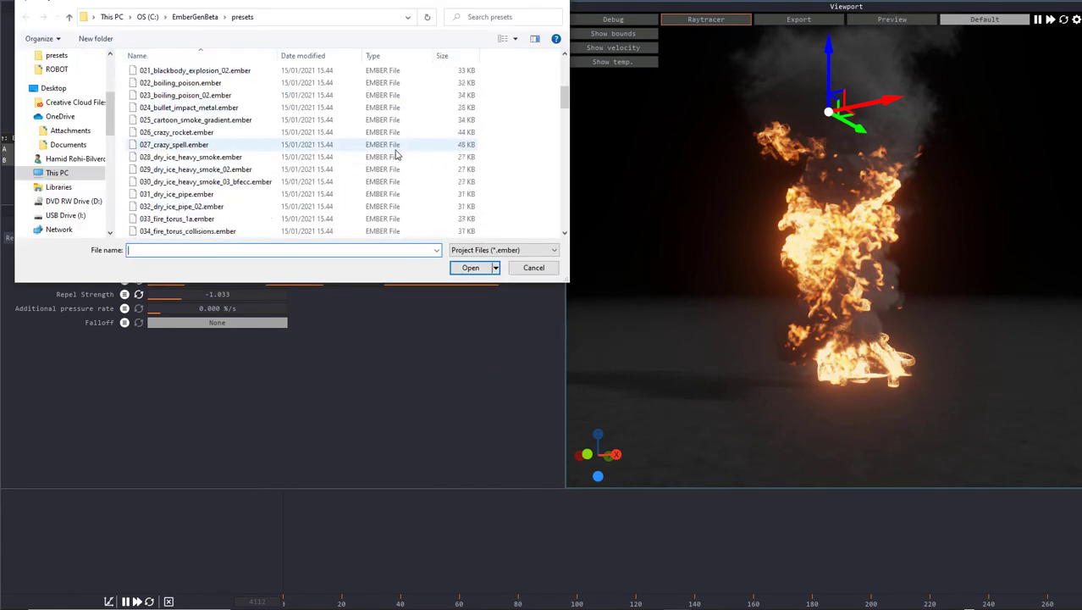
pyautogui.scroll(-10, 389, 165)
pyautogui.click(534, 269)
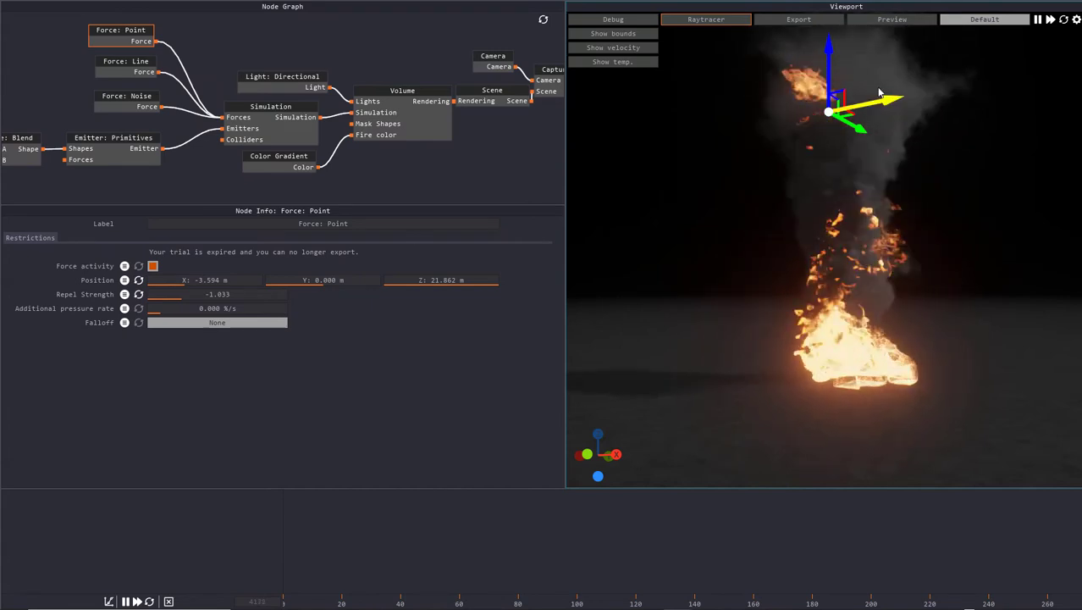
# Spread out the Light: Directional, Simulation, Color Gradient and Volume nodes in the node graph
pyautogui.moveTo(282, 76); pyautogui.dragTo(275, 56)
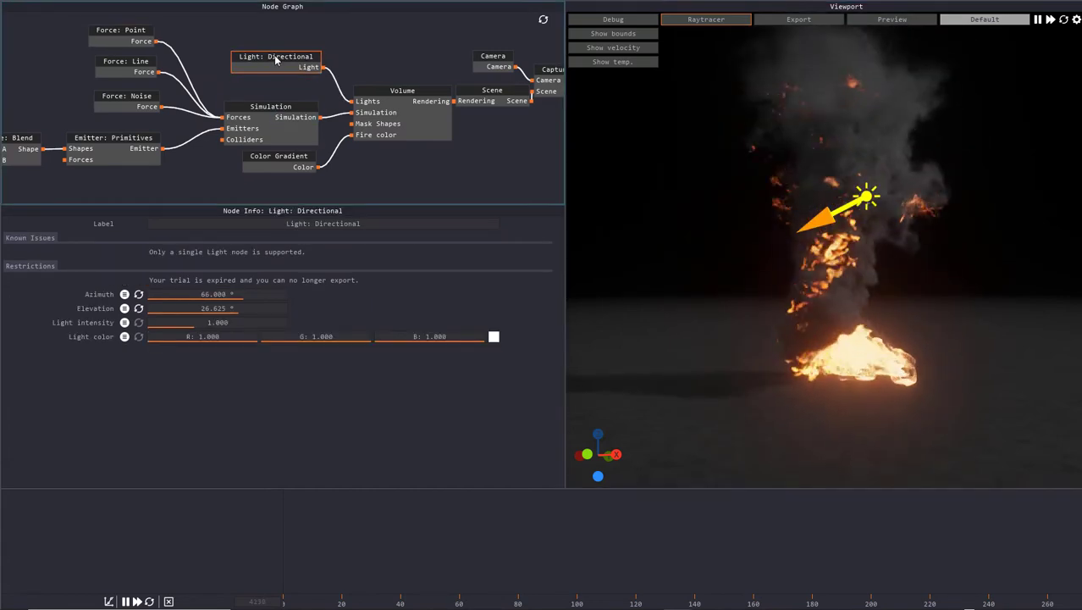
pyautogui.moveTo(280, 161); pyautogui.dragTo(272, 174)
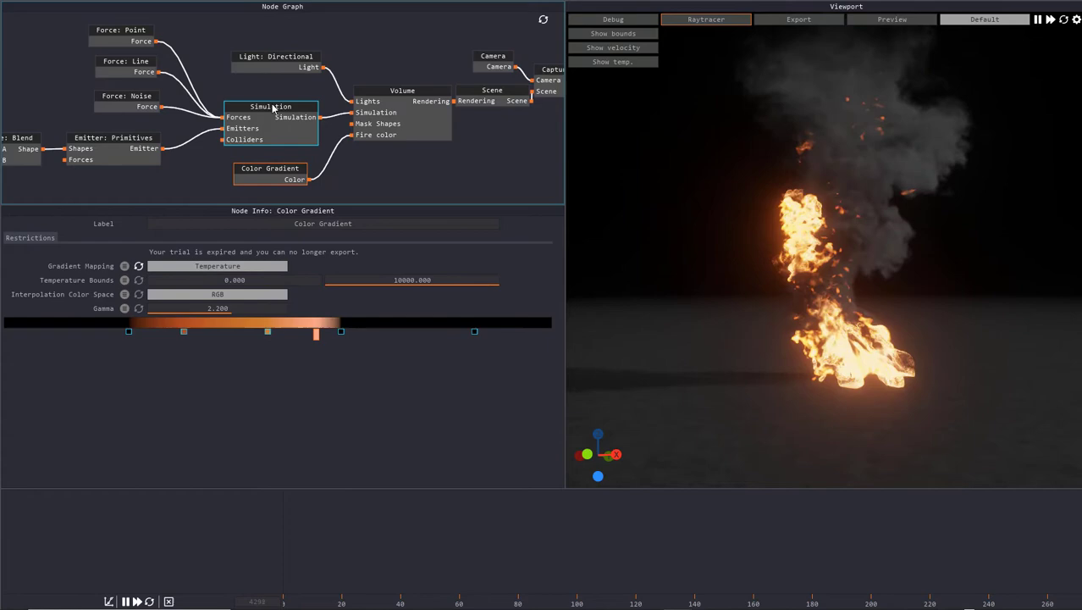
pyautogui.moveTo(272, 108); pyautogui.dragTo(278, 38)
pyautogui.click(269, 39)
pyautogui.moveTo(262, 170); pyautogui.dragTo(243, 170)
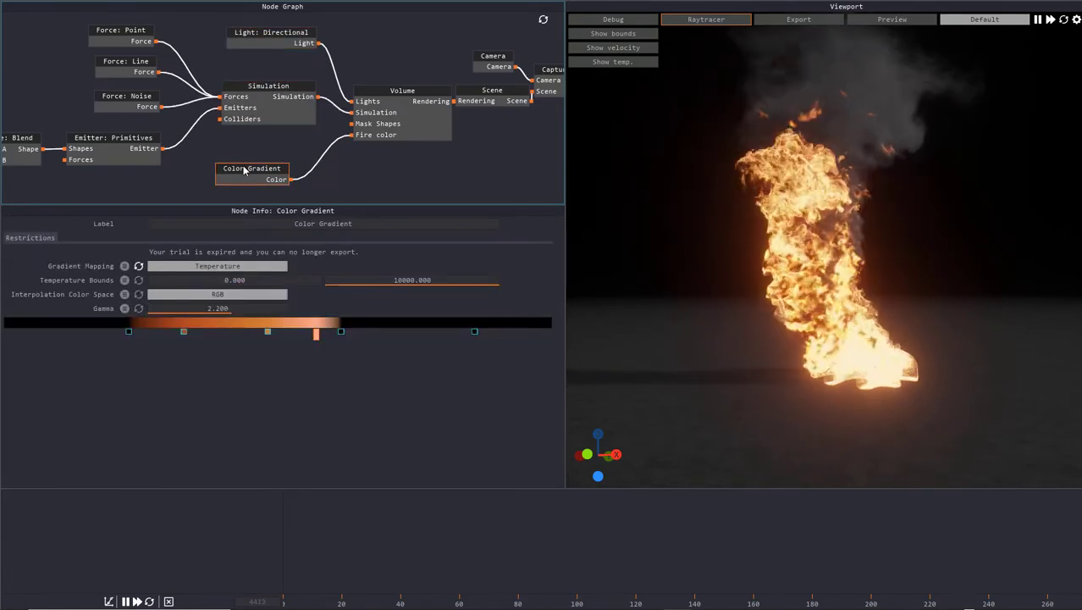
pyautogui.moveTo(422, 88); pyautogui.dragTo(415, 93)
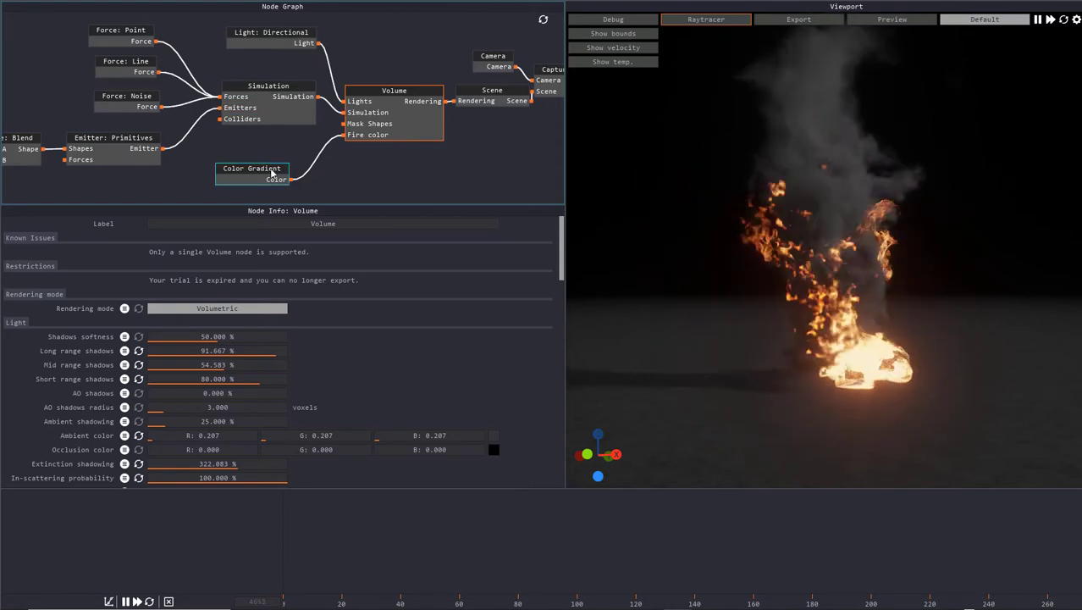
# Move the Force: Point node's force beside the fire, to about X -27.5 m, Y 7.5 m, Z 9.5 m
pyautogui.click(130, 33)
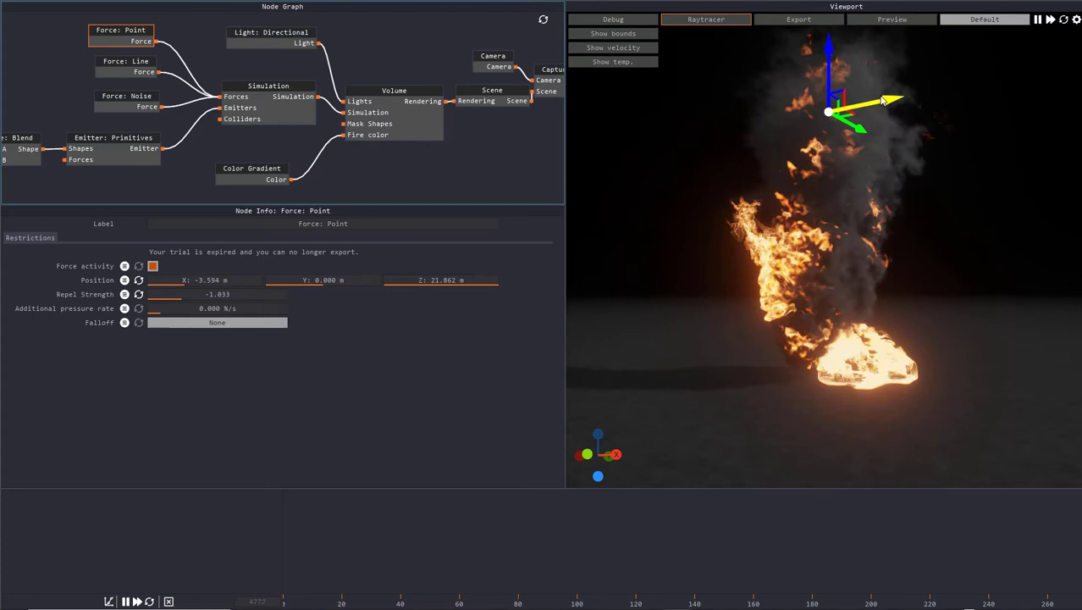
pyautogui.moveTo(895, 101); pyautogui.dragTo(656, 224)
pyautogui.moveTo(713, 252); pyautogui.dragTo(755, 271)
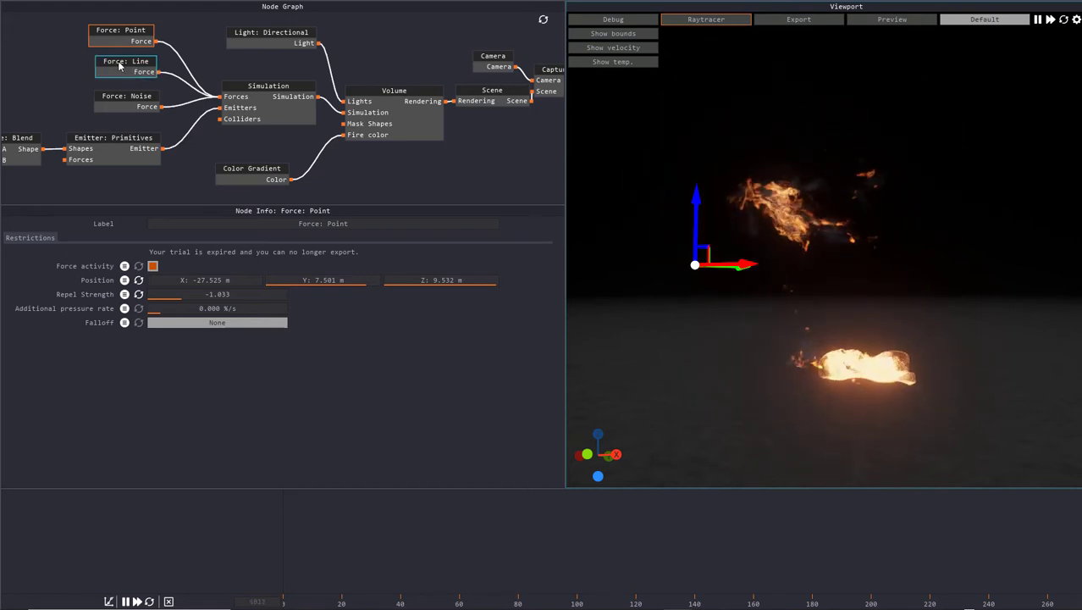
# Recolour the dark orange stop of the Color Gradient node to red (R 0.708, G 0.049, B 0.081)
pyautogui.click(241, 168)
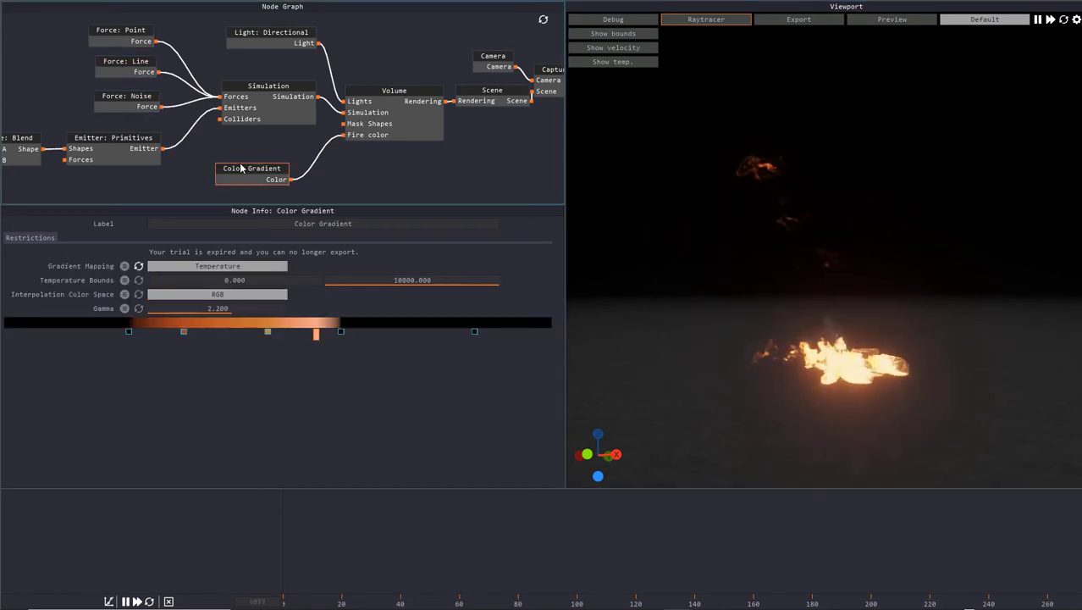
pyautogui.doubleClick(184, 335)
pyautogui.moveTo(225, 93); pyautogui.dragTo(210, 113)
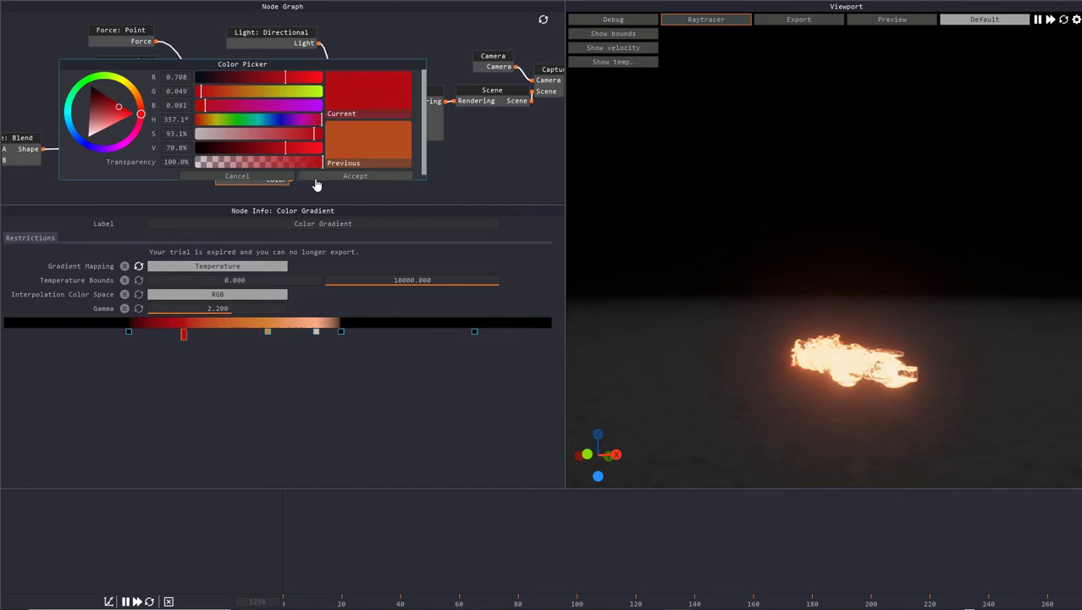
pyautogui.click(354, 176)
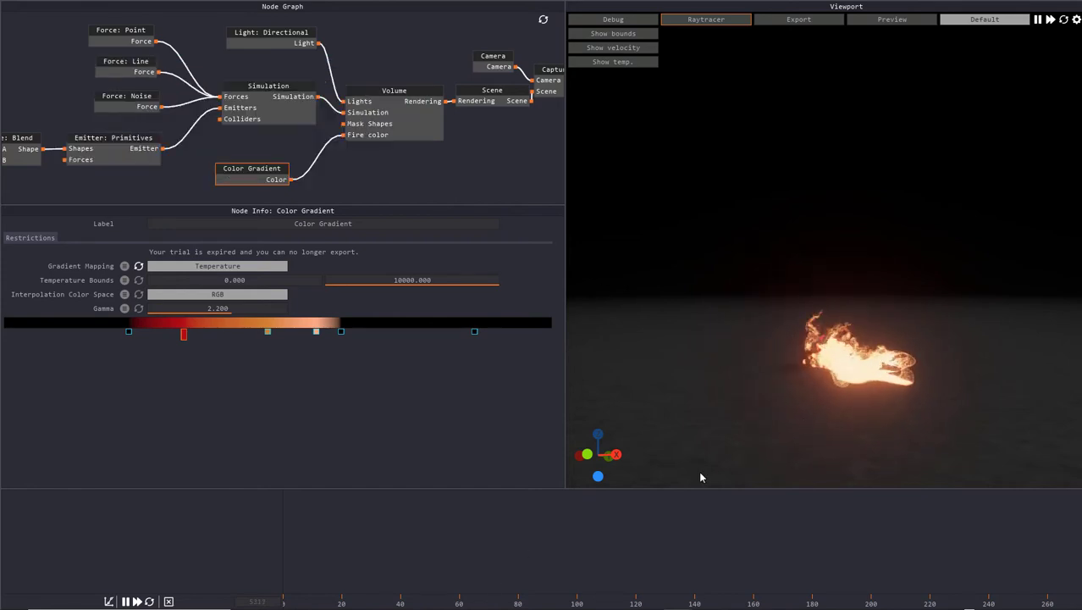
# Move the Force: Point node's force up and back over the fire, to about X -11.3 m and Z 26.5 m
pyautogui.click(138, 31)
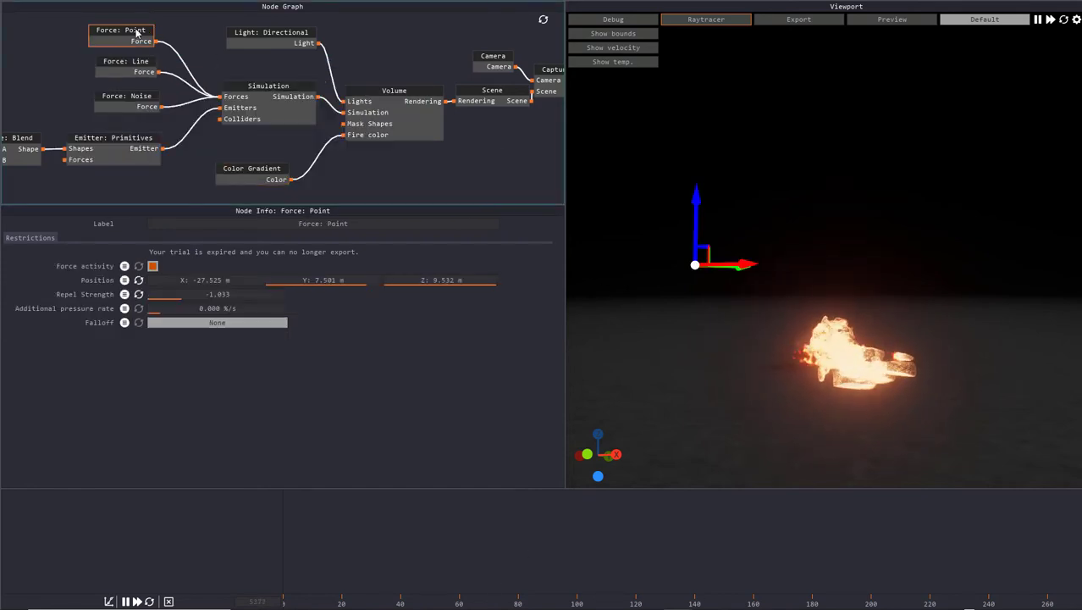
pyautogui.moveTo(697, 216); pyautogui.dragTo(730, 61)
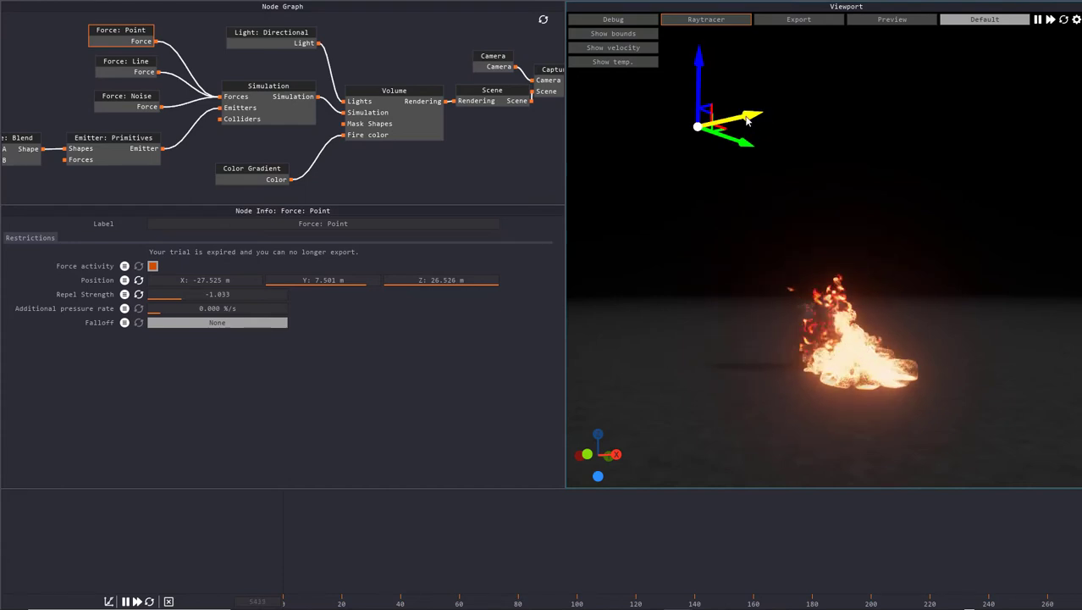
pyautogui.moveTo(745, 125); pyautogui.dragTo(877, 131)
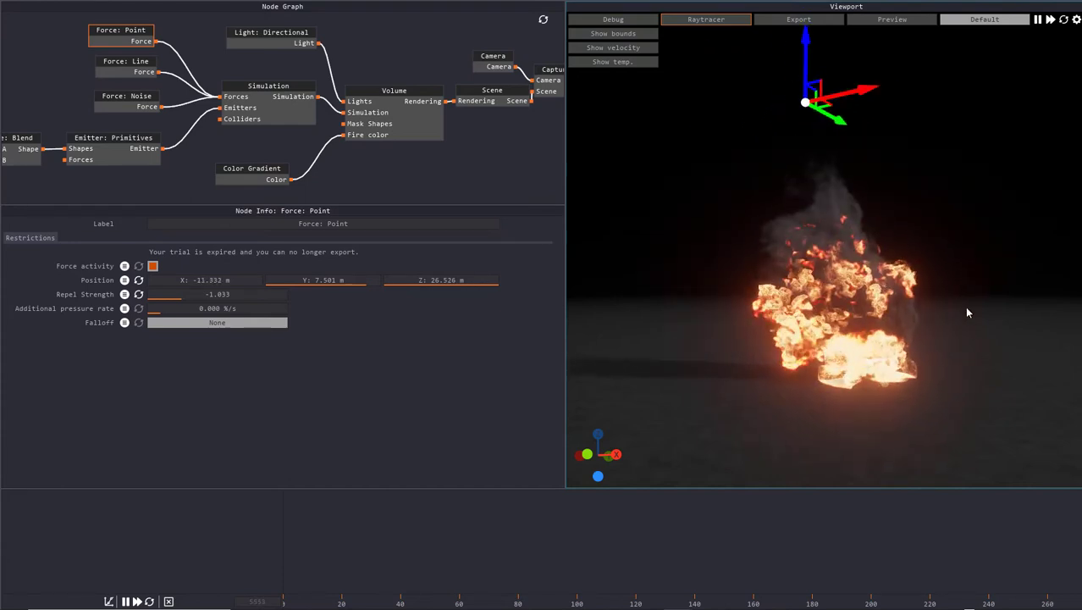
# Open the preset project 006_SpaceGate.ember without saving the current work
pyautogui.click(19, 3)
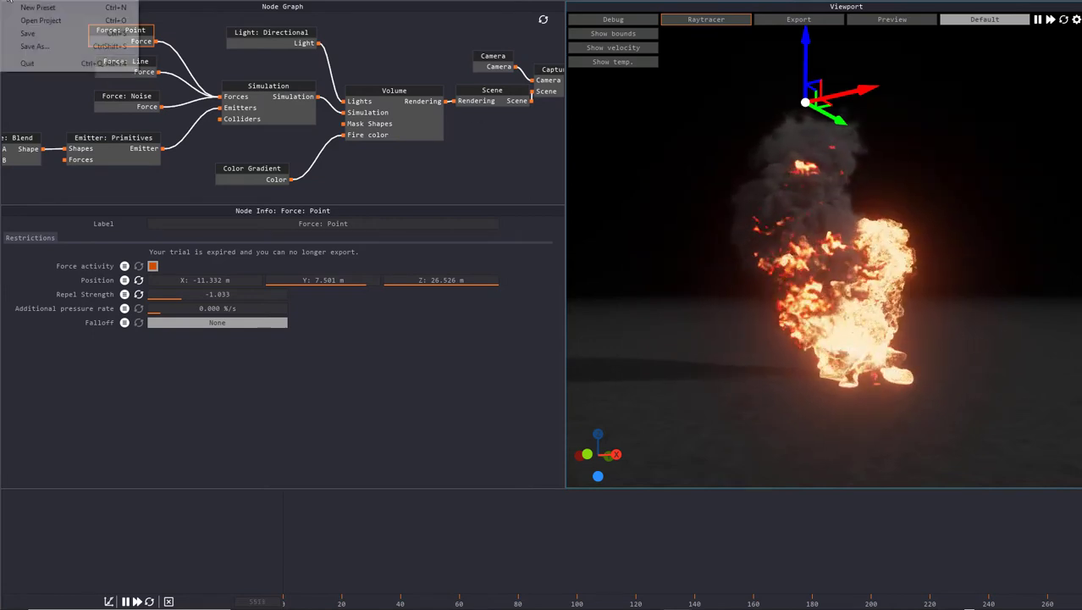
pyautogui.click(25, 20)
pyautogui.click(564, 335)
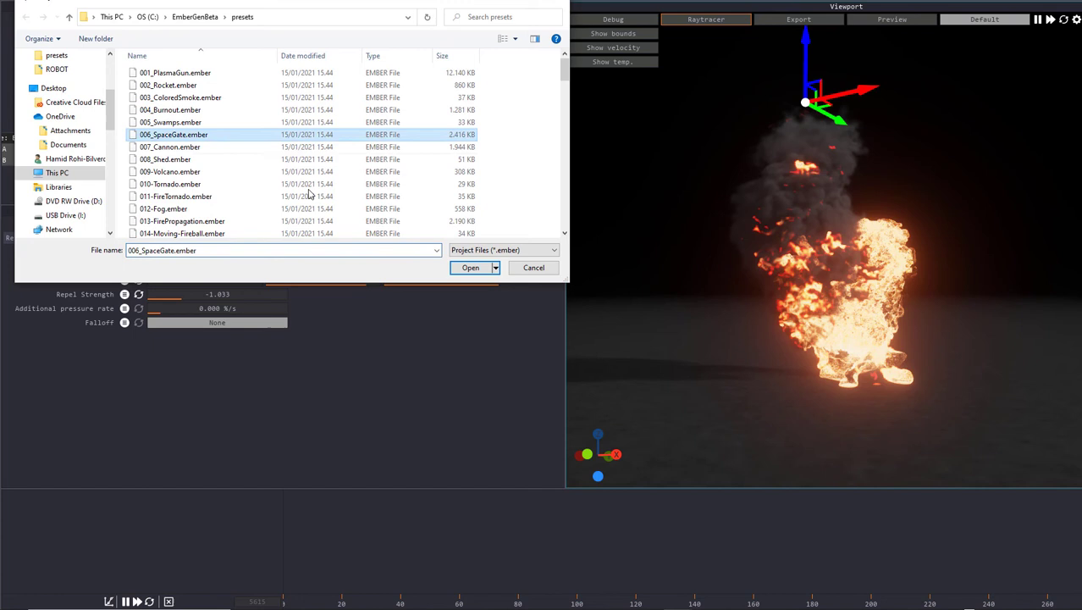
pyautogui.click(479, 271)
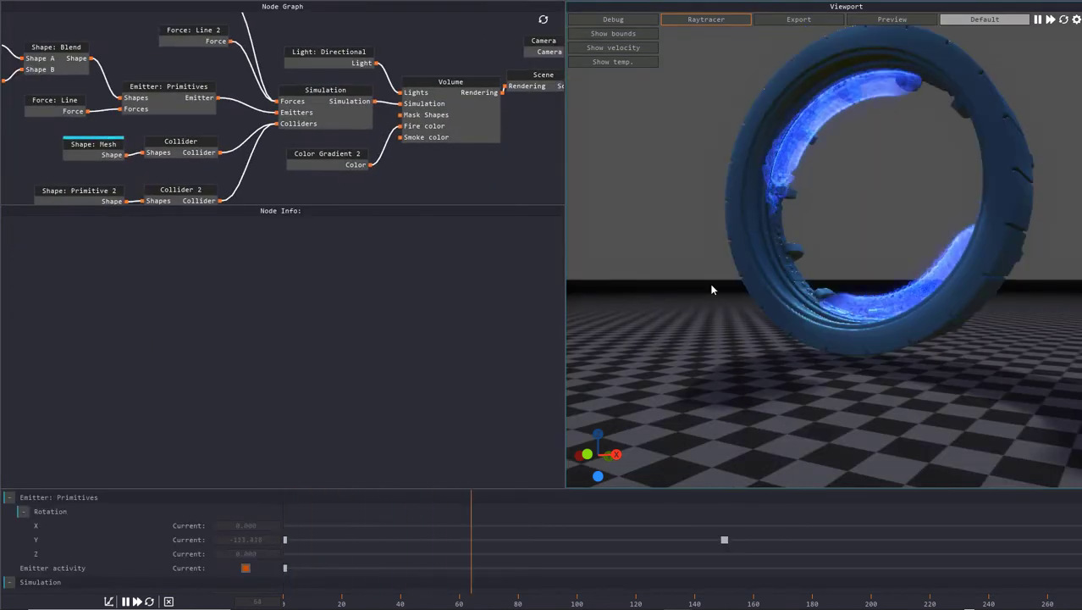
# Recolour the light blue stop at the start of Color Gradient 2's second blue band to dark green
pyautogui.click(329, 161)
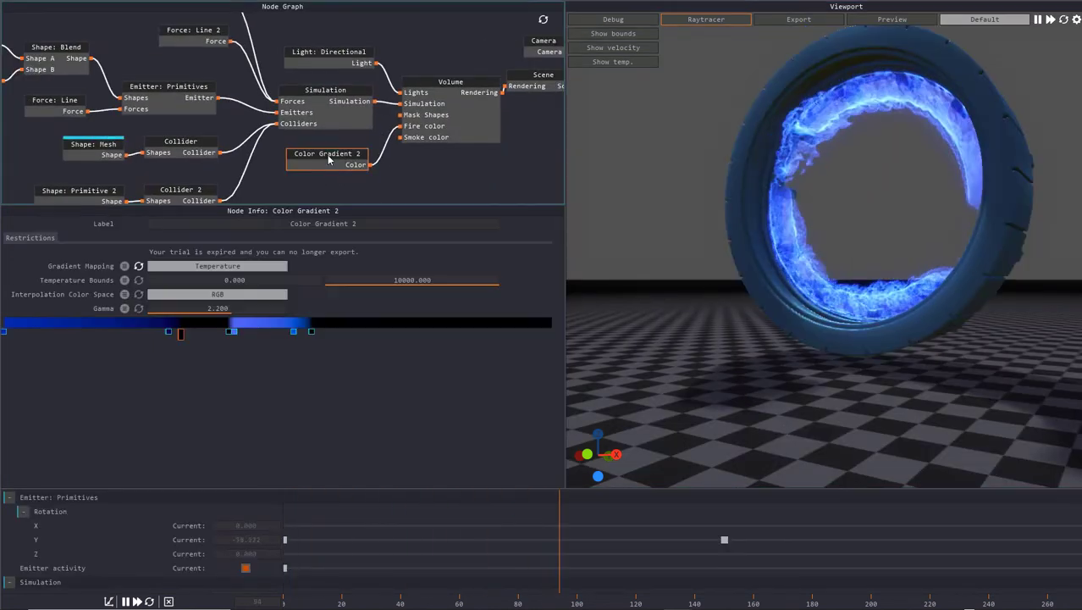
pyautogui.doubleClick(233, 333)
pyautogui.click(203, 90)
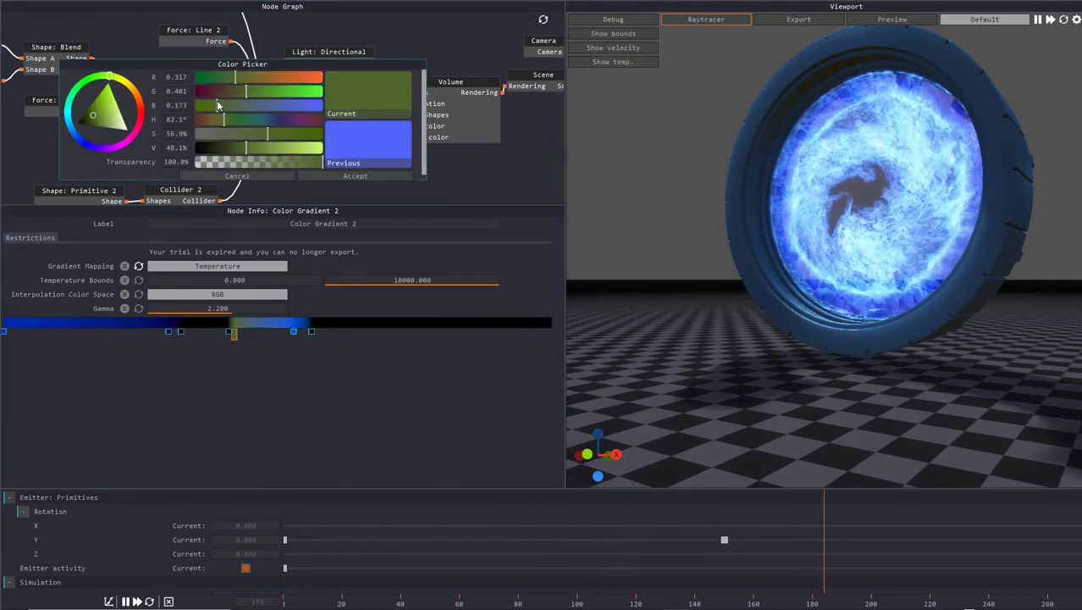
pyautogui.click(203, 103)
pyautogui.click(244, 91)
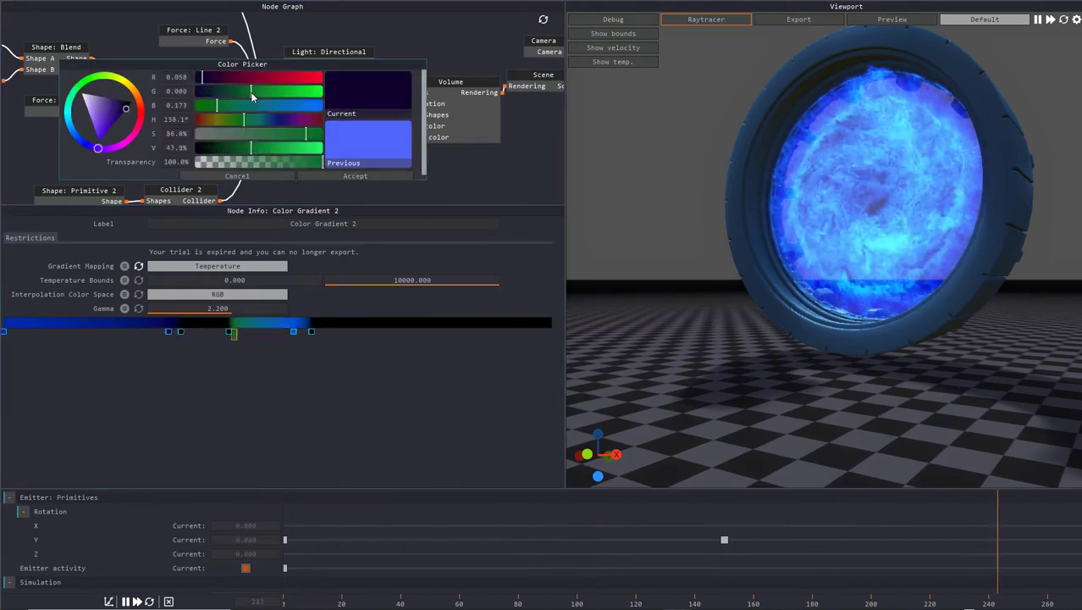
pyautogui.click(414, 177)
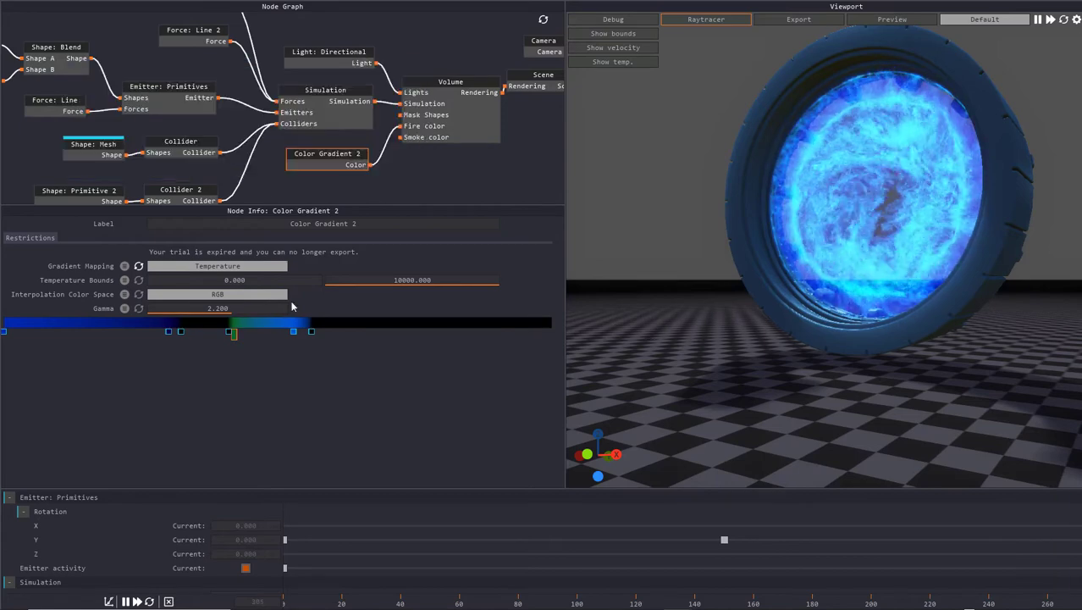
# Recolour the black stop after Color Gradient 2's first blue band to red (R 0.940) and move the neighbouring dark blue stop toward the gradient's start
pyautogui.doubleClick(179, 332)
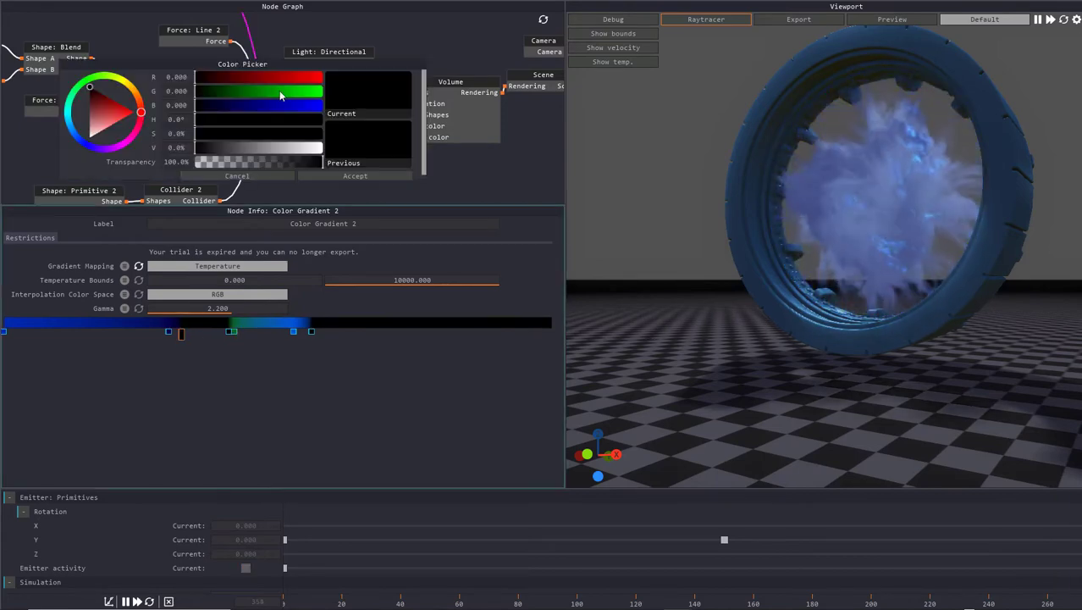
pyautogui.click(315, 77)
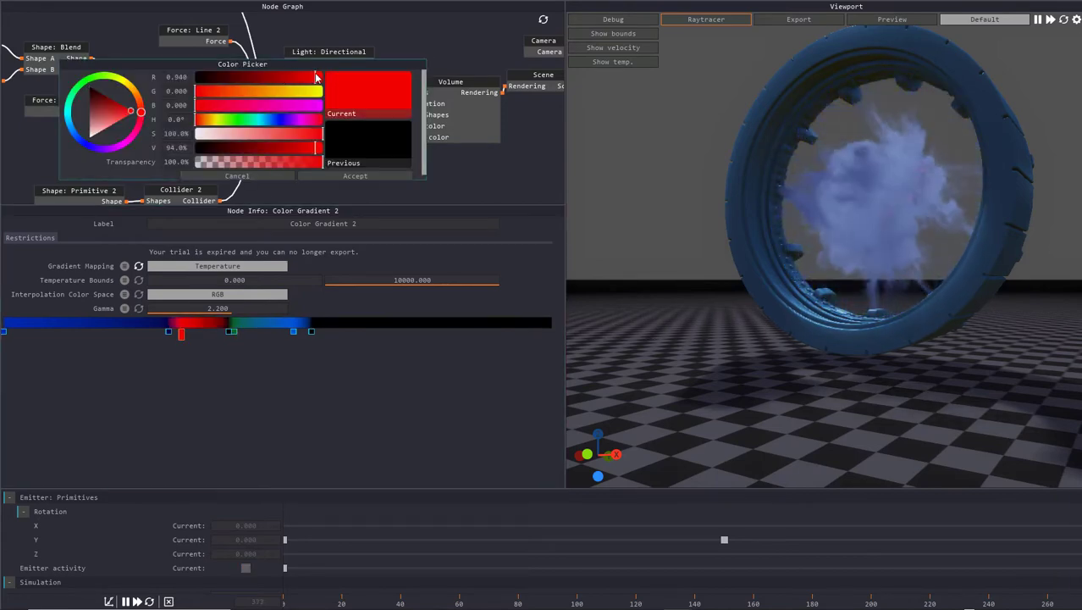
pyautogui.click(365, 178)
pyautogui.doubleClick(168, 332)
pyautogui.moveTo(169, 332); pyautogui.dragTo(118, 334)
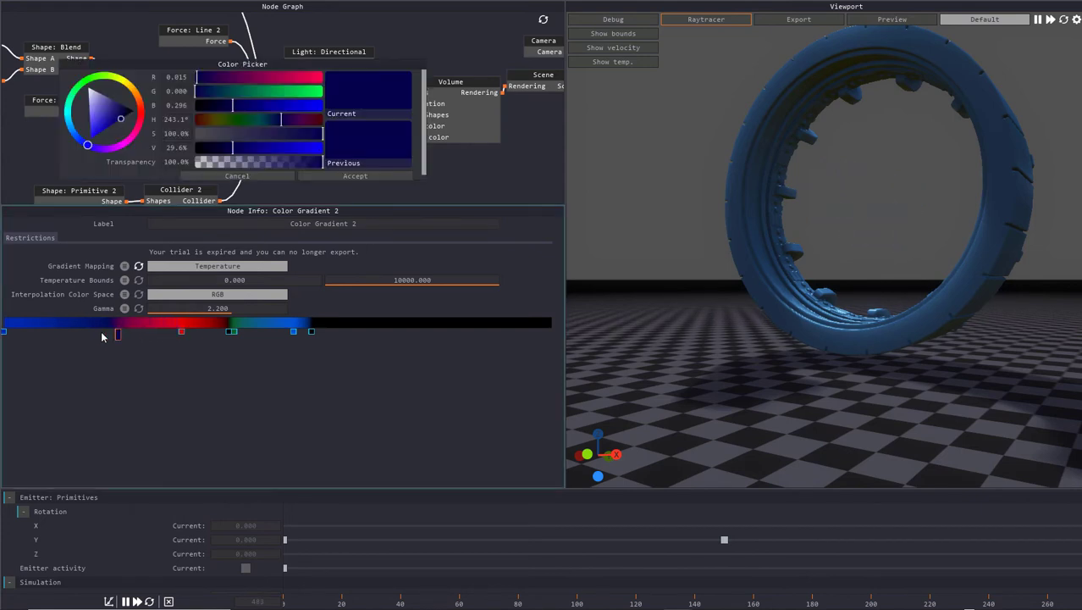
# Move Color Gradient 2's last black stop further toward the gradient's end and recolour it green (G 0.729)
pyautogui.moveTo(311, 333); pyautogui.dragTo(381, 335)
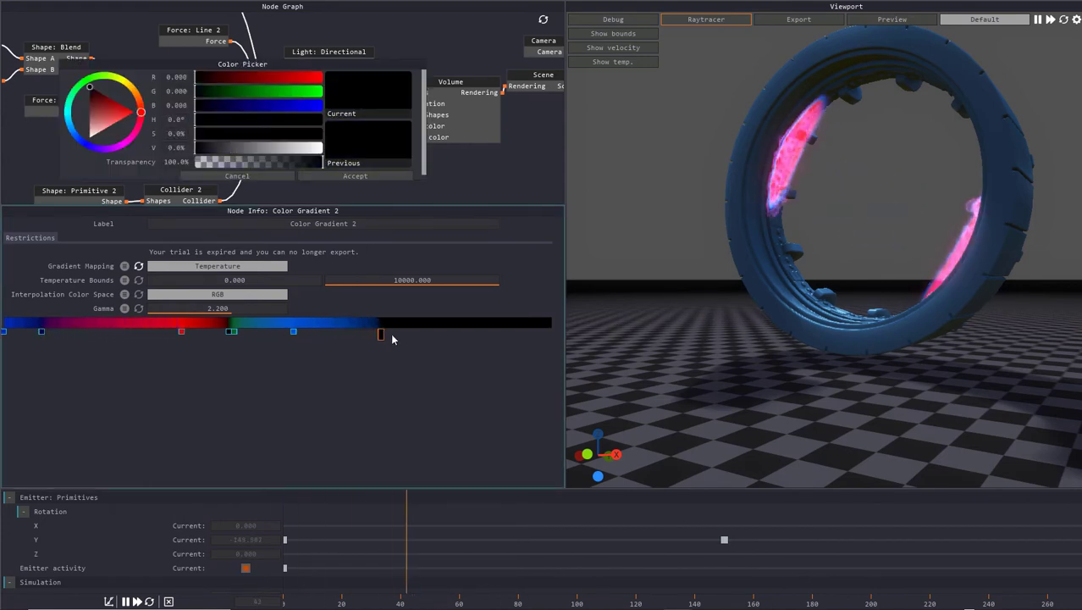
pyautogui.click(288, 91)
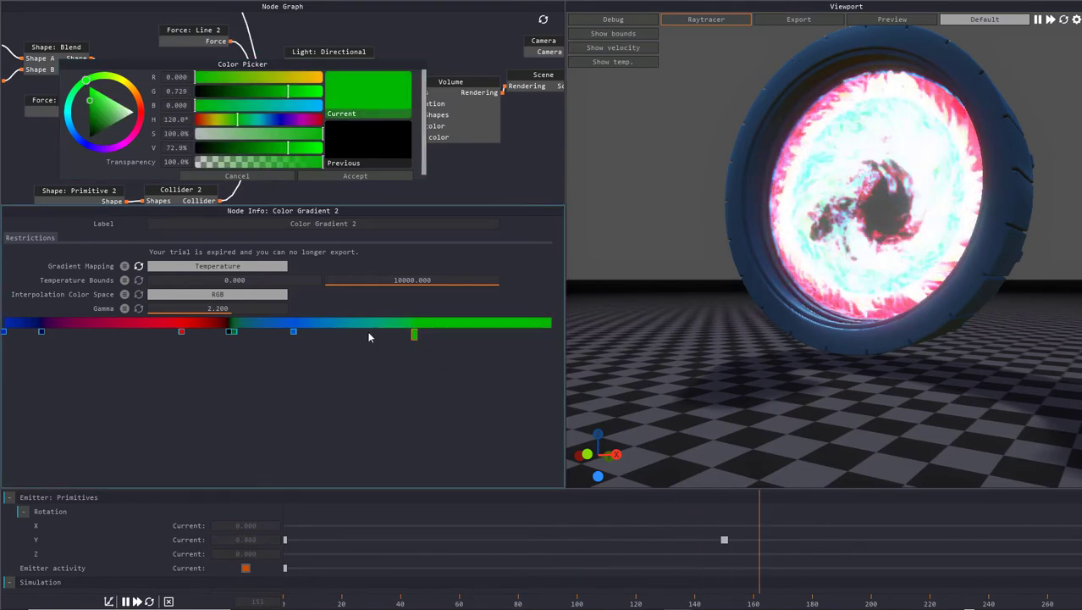
pyautogui.click(707, 299)
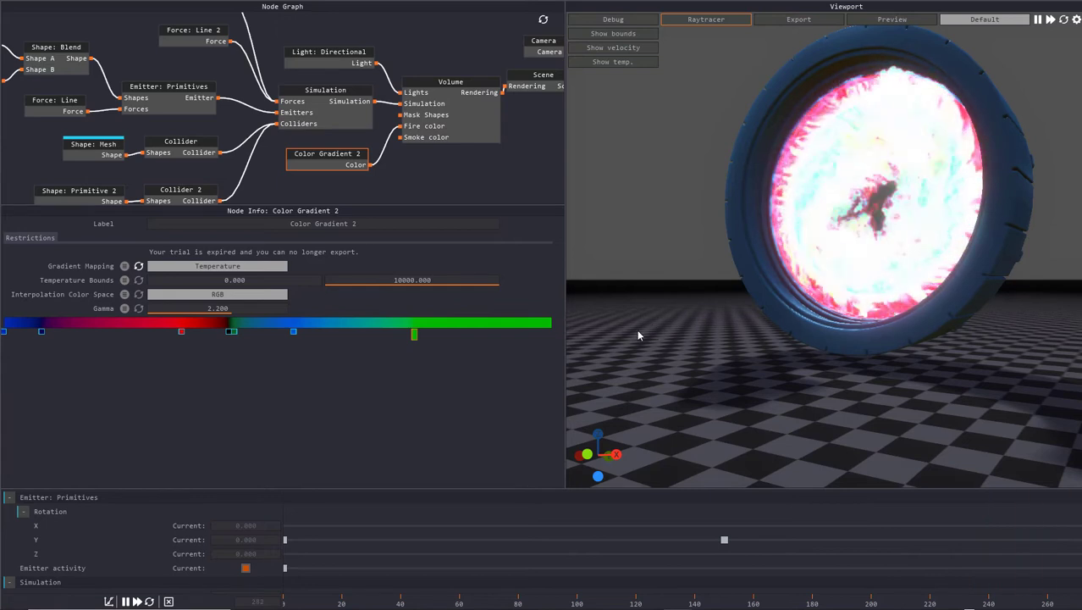
# Open the preset project 042_gasoline_explosion_03.ember without saving the current work
pyautogui.click(19, 2)
pyautogui.click(40, 20)
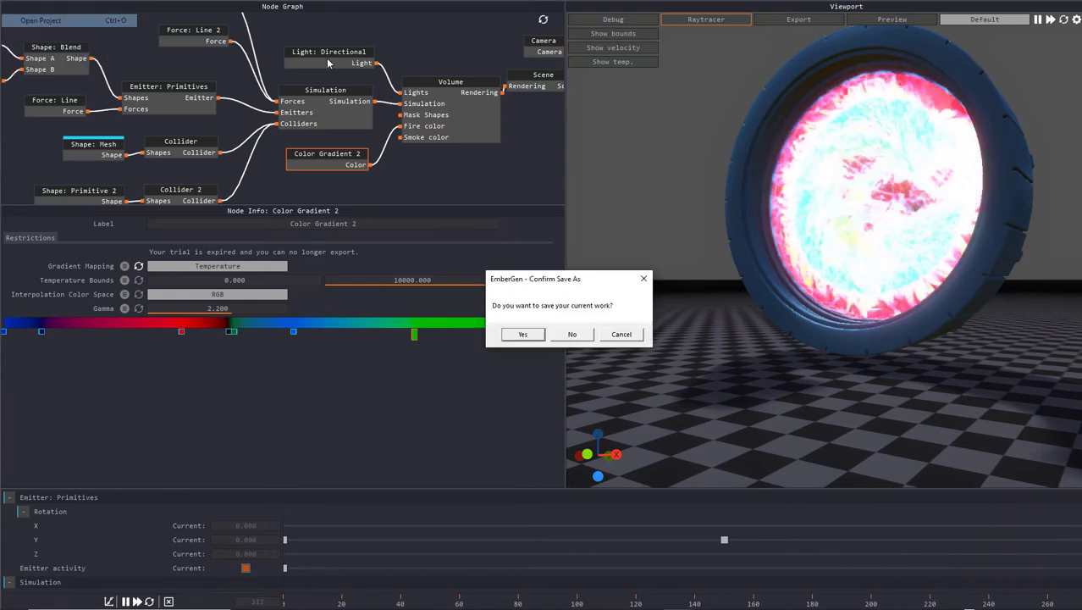
pyautogui.click(573, 335)
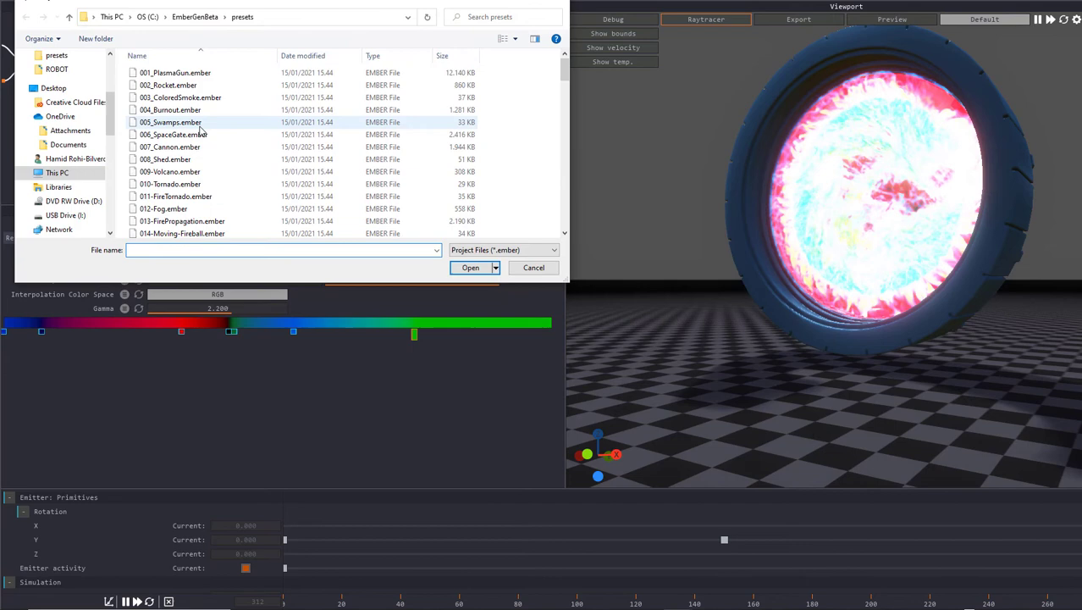
pyautogui.scroll(-13, 203, 135)
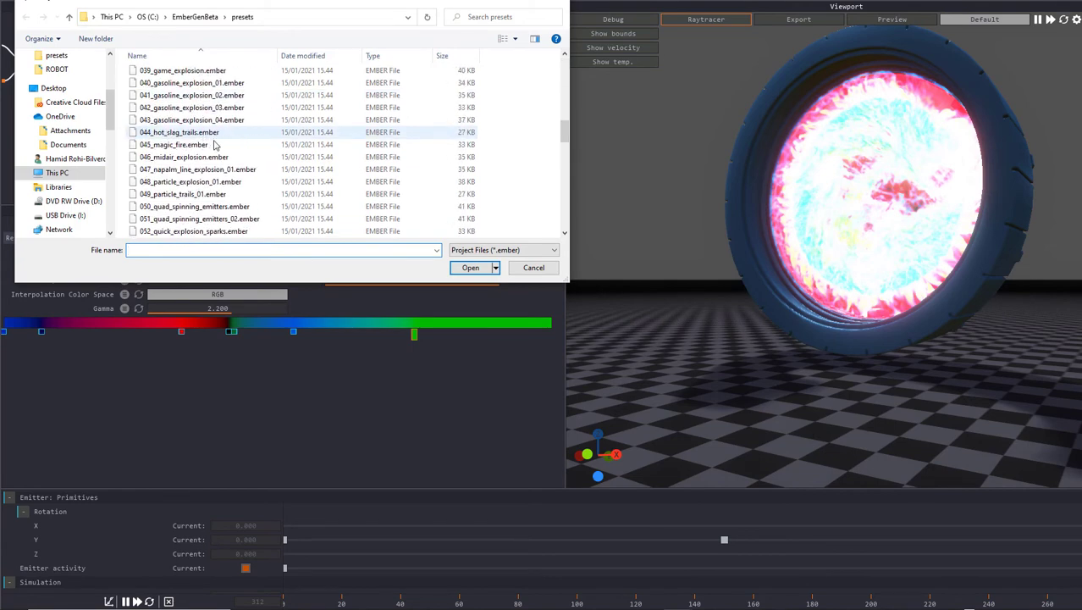
pyautogui.click(219, 108)
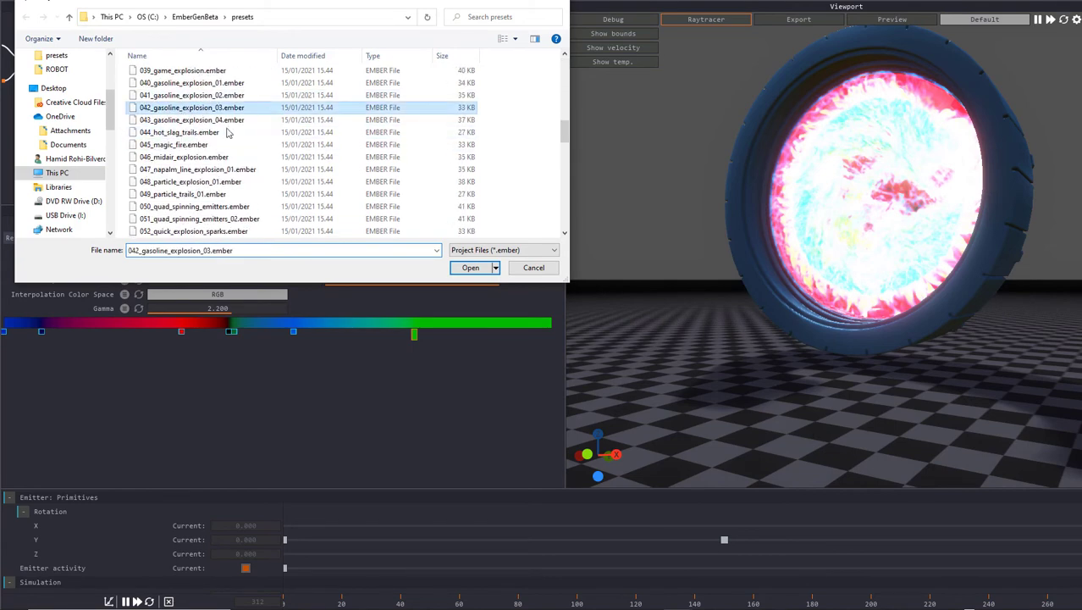
pyautogui.click(487, 267)
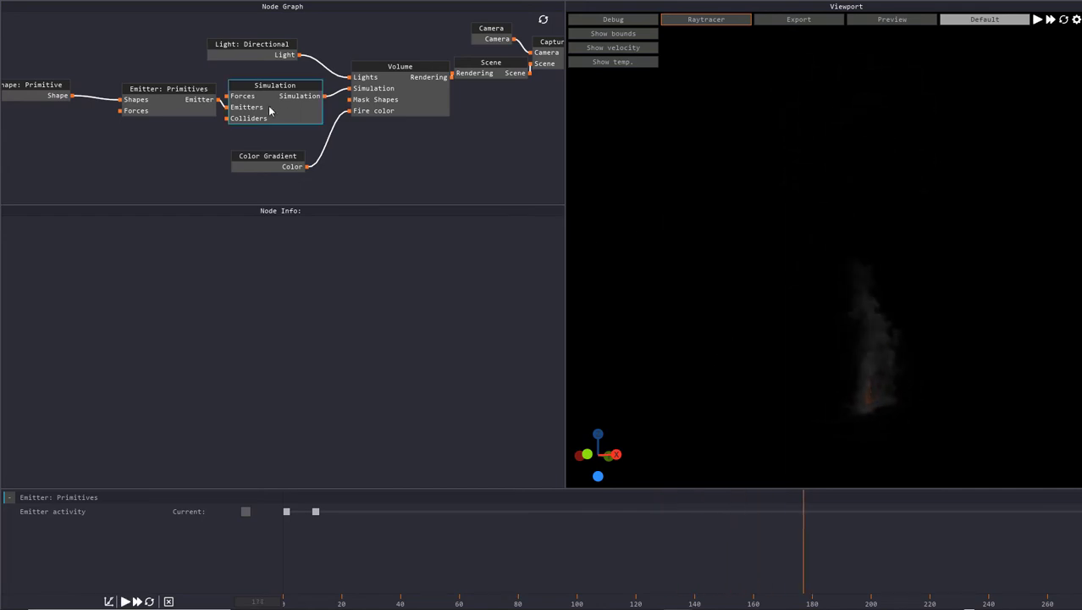
# Spread out the Emitter: Primitives, Light: Directional, Color Gradient, Volume and Simulation nodes in the node graph
pyautogui.moveTo(168, 89); pyautogui.dragTo(153, 89)
pyautogui.moveTo(252, 44); pyautogui.dragTo(251, 36)
pyautogui.click(262, 166)
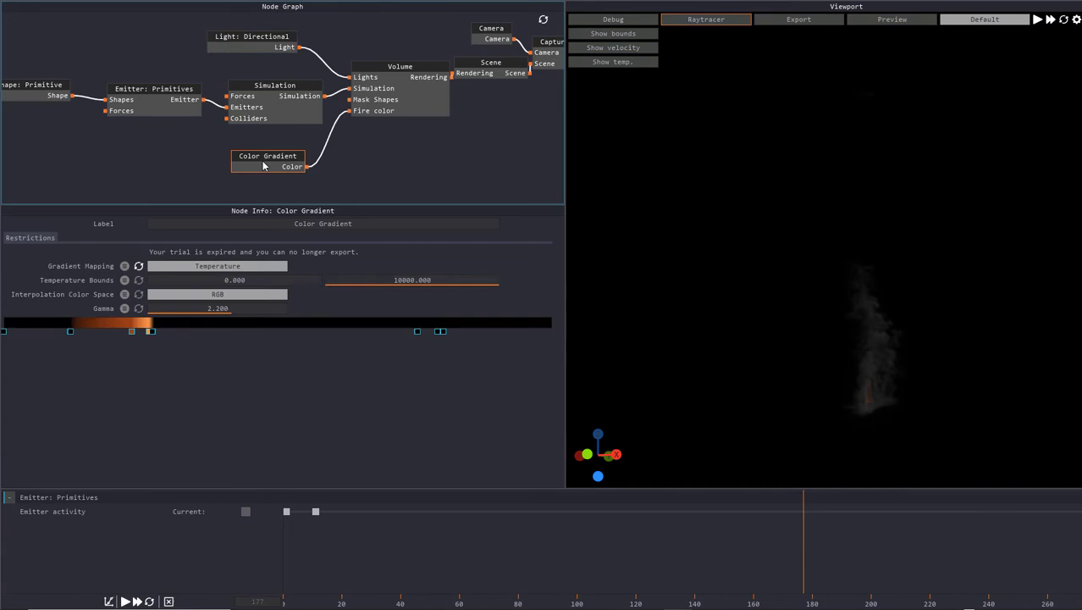
pyautogui.moveTo(387, 68); pyautogui.dragTo(392, 65)
pyautogui.moveTo(296, 99); pyautogui.dragTo(303, 91)
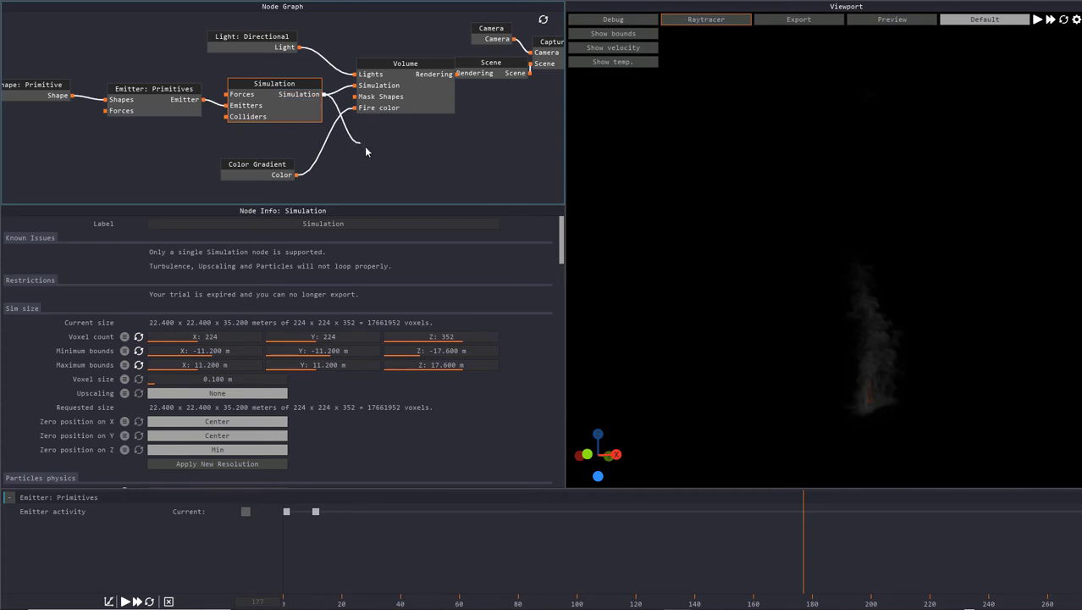
# Add an Export VDB node connected to the Simulation node's output and look through its export settings
pyautogui.moveTo(366, 148); pyautogui.dragTo(421, 169)
pyautogui.moveTo(421, 169); pyautogui.dragTo(422, 168)
pyautogui.click(479, 183)
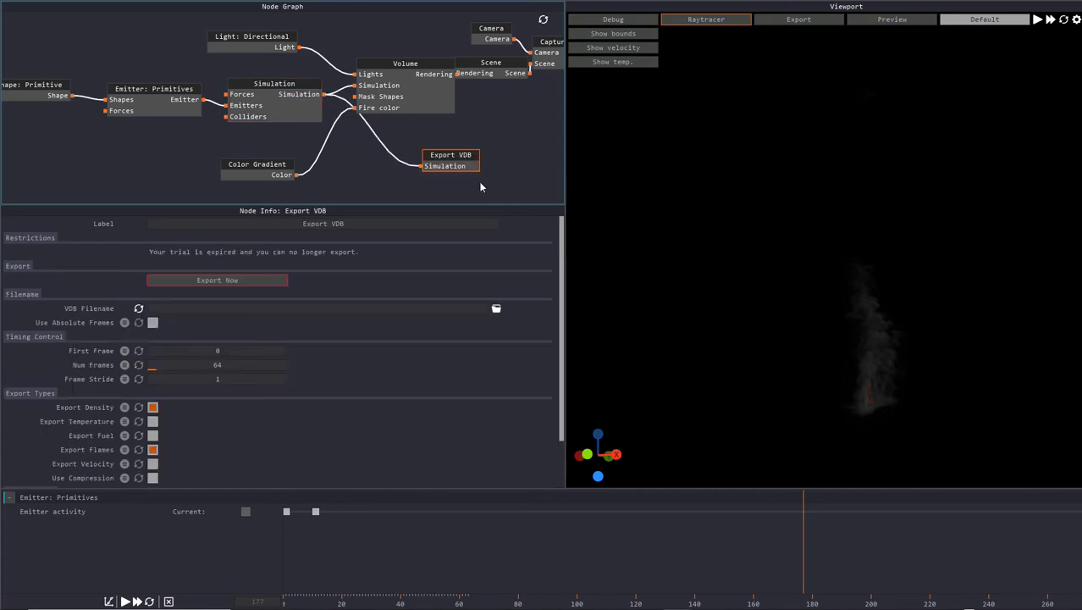
pyautogui.scroll(-3, 469, 194)
pyautogui.scroll(3, 354, 188)
pyautogui.scroll(-2, 327, 241)
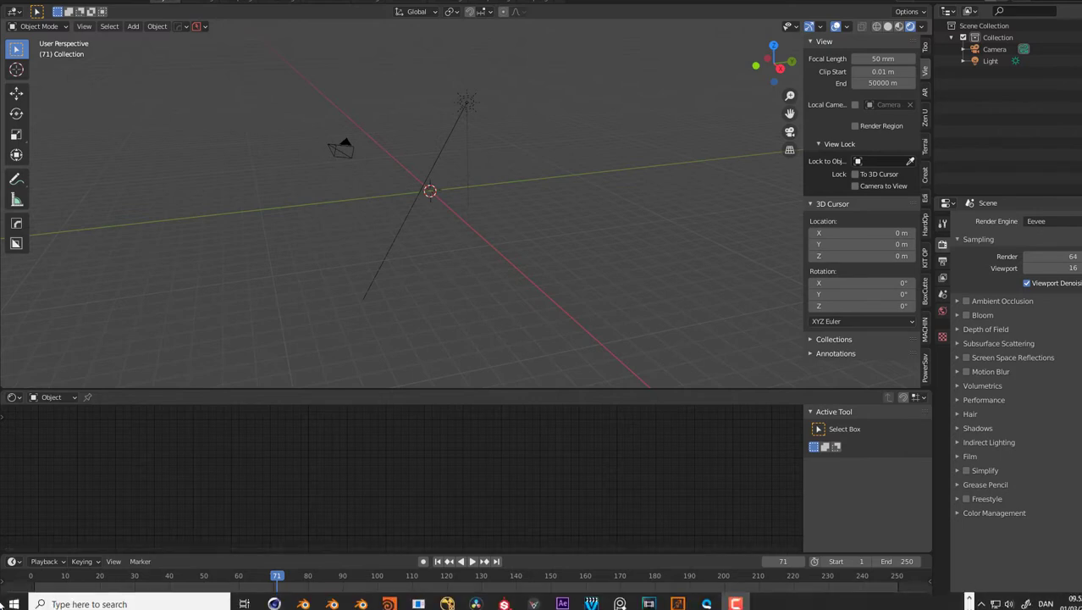
# In Blender, import the whole OpenVDB sequence starting with embergen_gasoline_explosion_a_0.vdb from G:\BLENDER\VDB\3\Gasoline_Explosion_01 as a volume
pyautogui.moveTo(237, 346); pyautogui.dragTo(477, 323, button='middle')
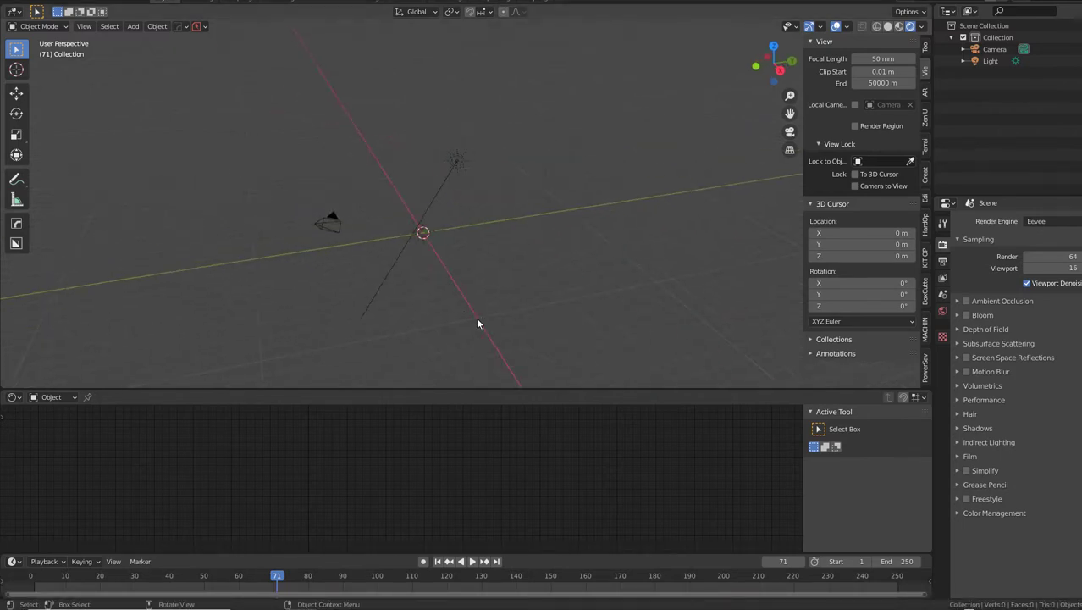
pyautogui.moveTo(455, 271); pyautogui.dragTo(455, 269, button='middle')
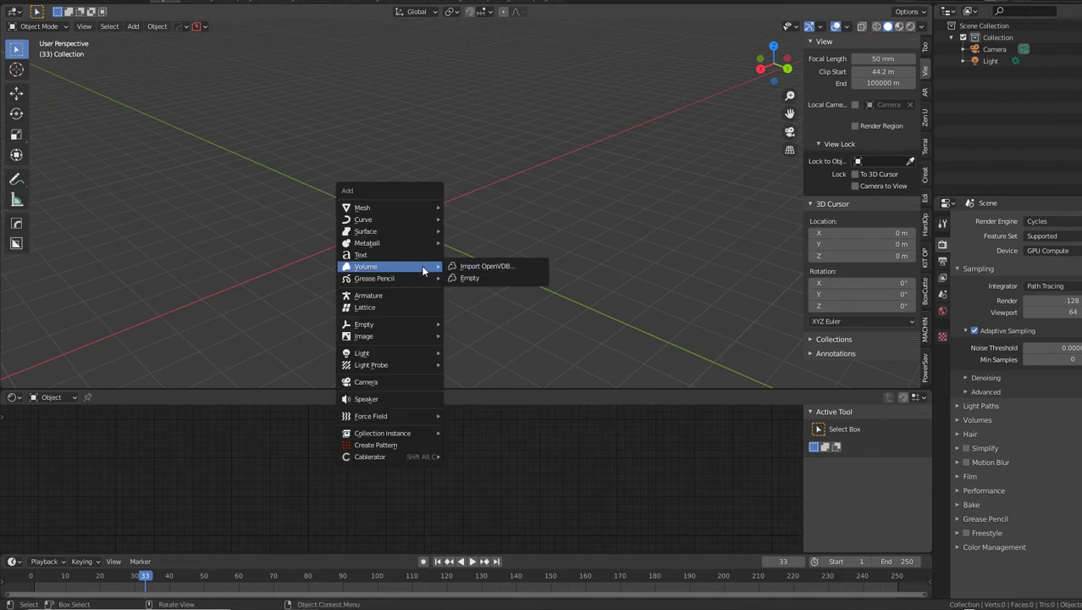
pyautogui.moveTo(446, 265)
pyautogui.click(485, 266)
pyautogui.click(556, 174)
pyautogui.write('G:\\BLENDER\\VDB\\3\\Gasoline_Explosion_01')
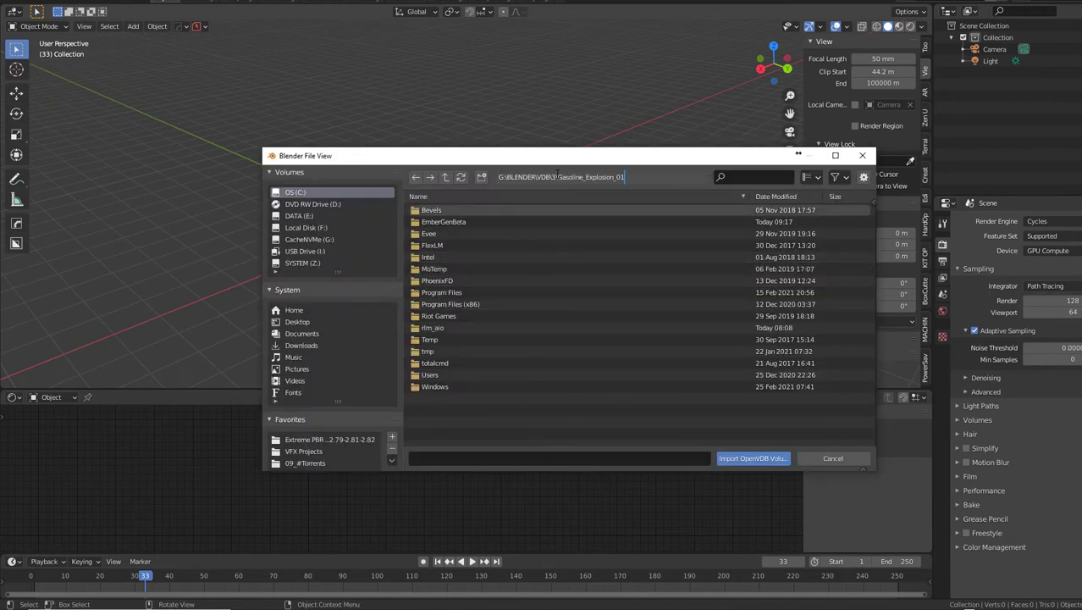
pyautogui.press('Return')
pyautogui.click(474, 209)
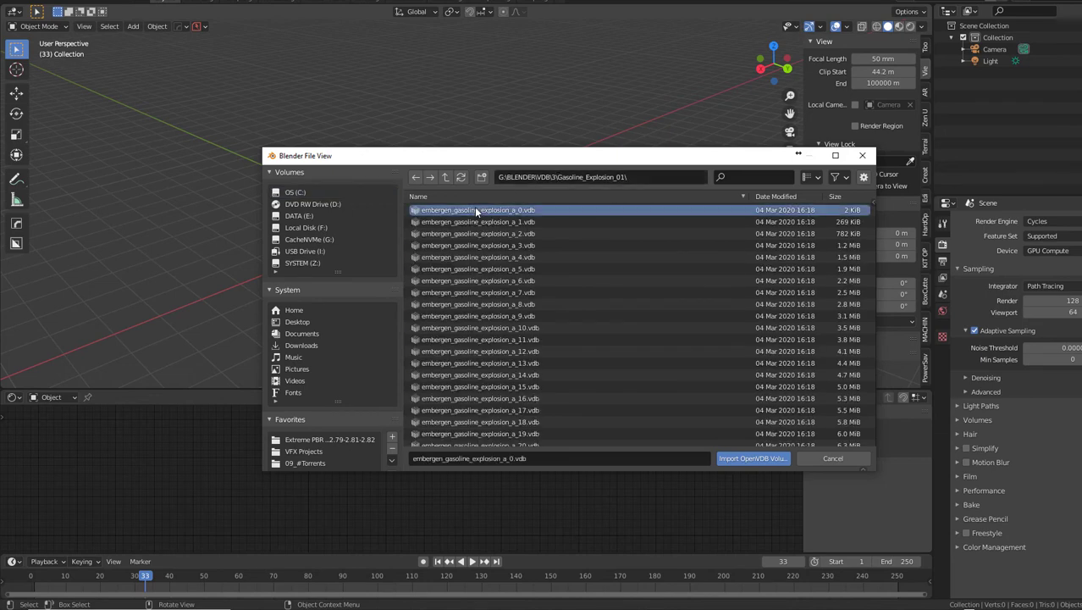
pyautogui.press('a')
pyautogui.click(744, 458)
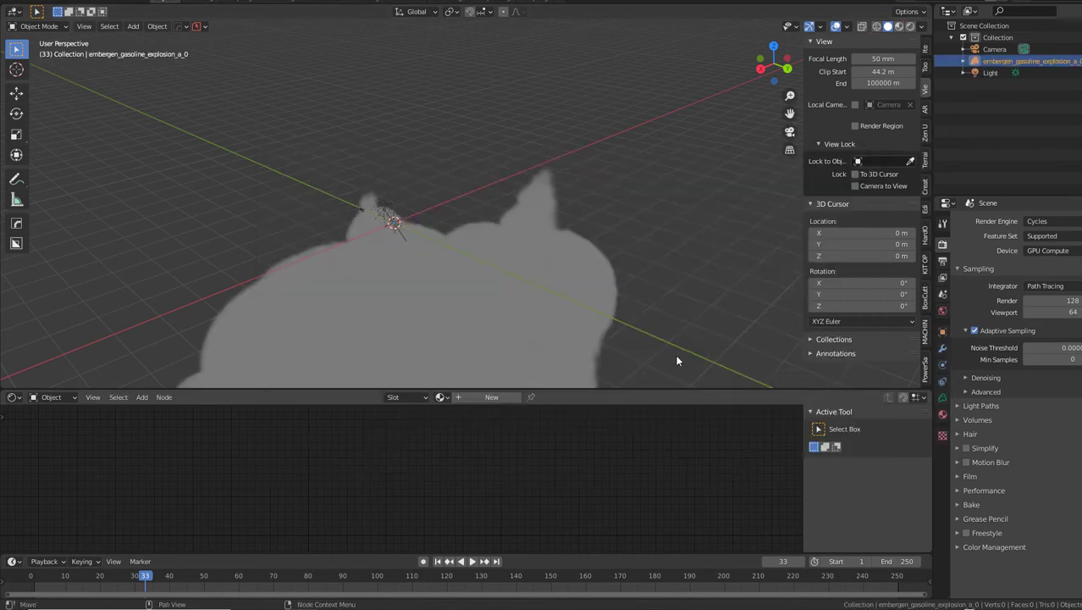
# Scrub and play the imported explosion's animation, stopping at frame 55
pyautogui.moveTo(588, 300); pyautogui.dragTo(669, 144, button='middle')
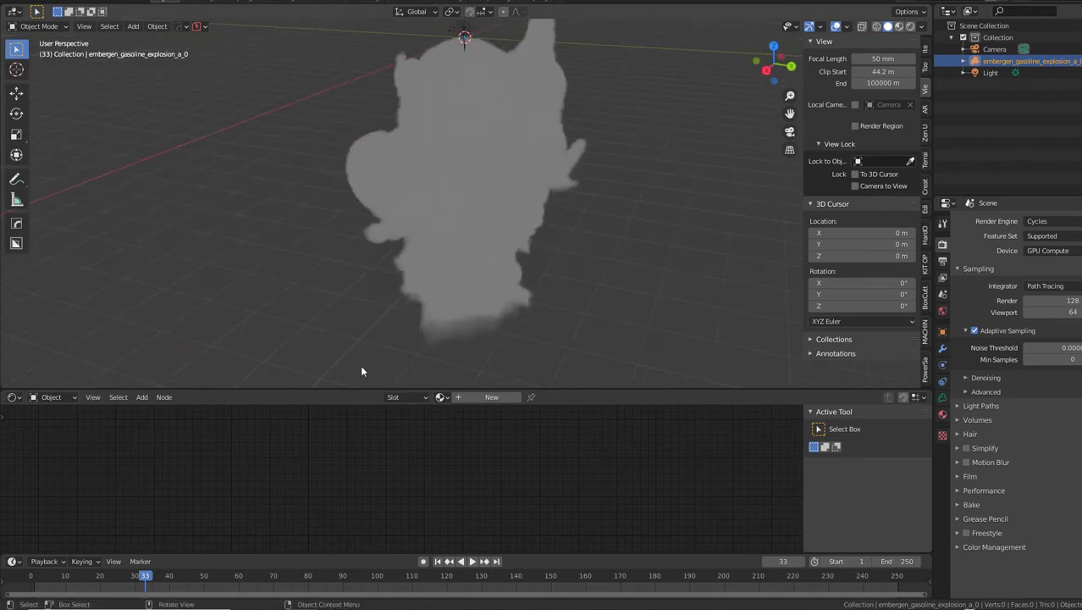
pyautogui.moveTo(145, 580); pyautogui.dragTo(183, 580)
pyautogui.press('space')
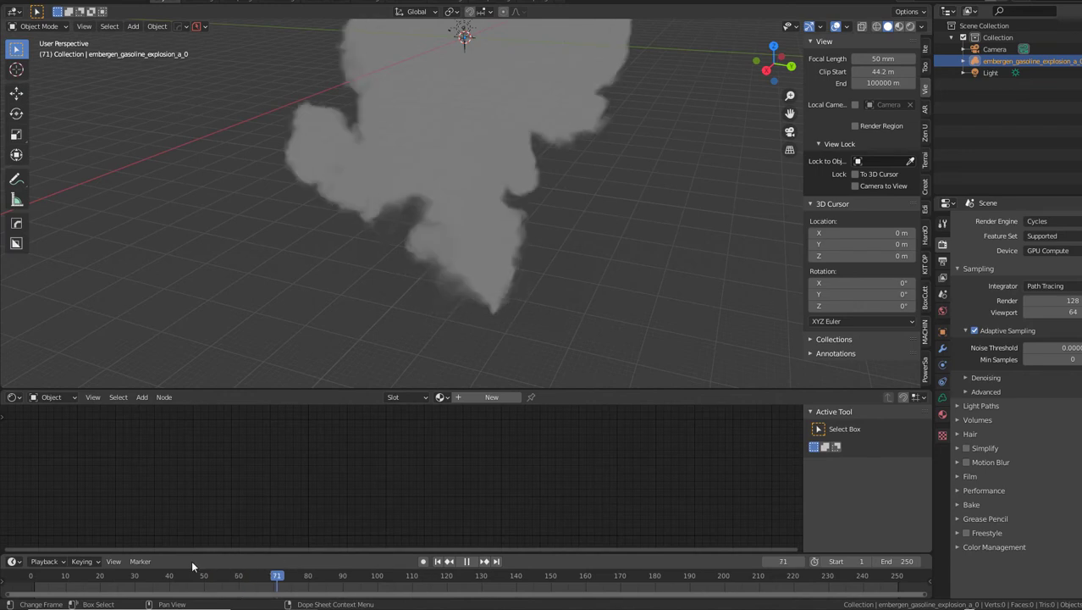
pyautogui.hotkey('shift', 'Left')
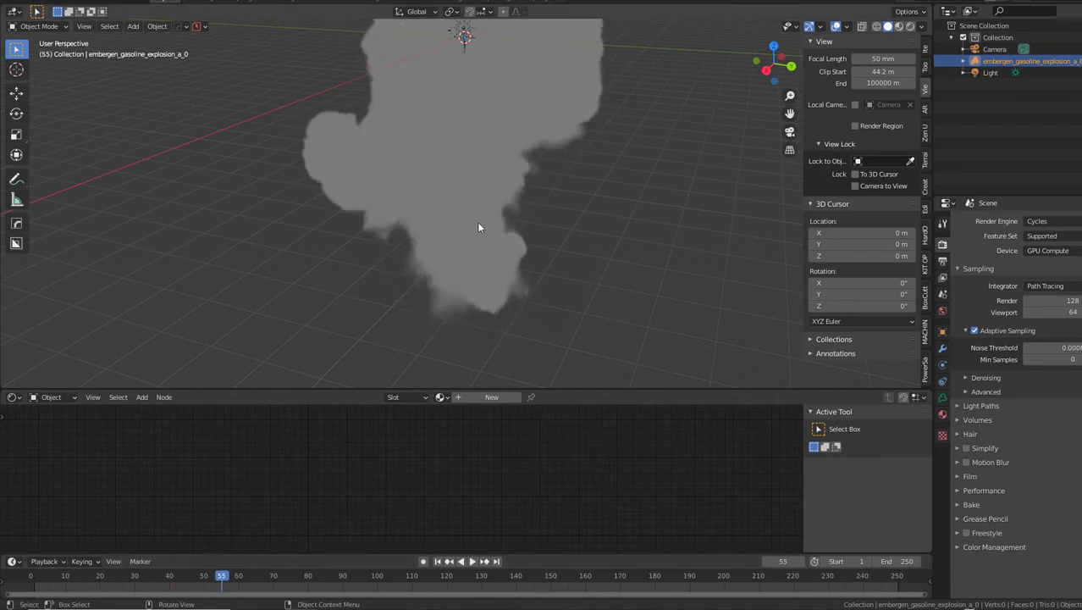
# Show the explosion volume in rendered viewport shading and inspect the smoke up close
pyautogui.moveTo(477, 222); pyautogui.dragTo(535, 169, button='middle')
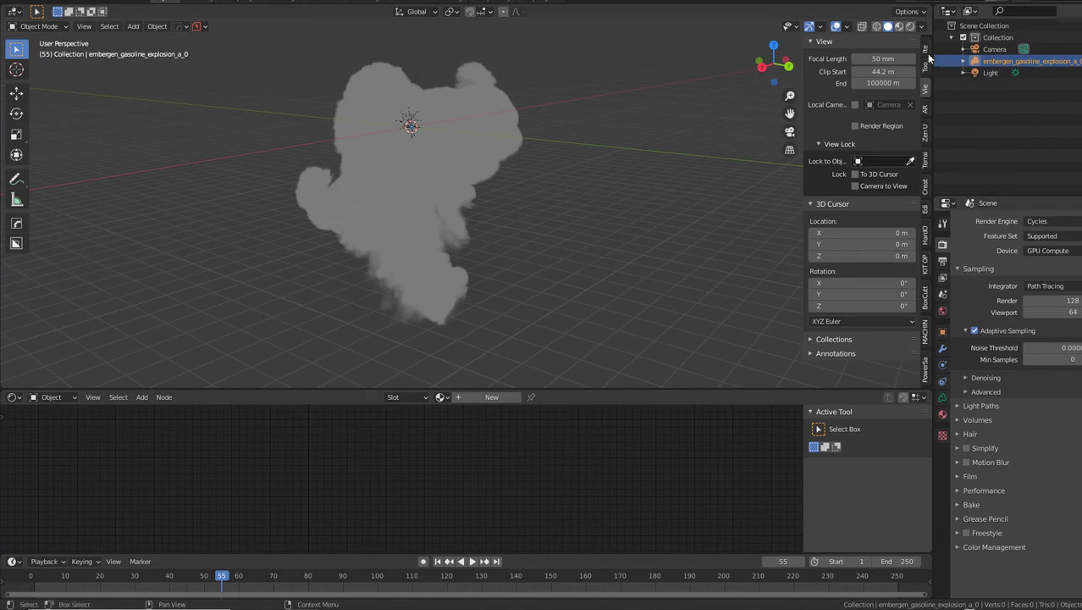
pyautogui.click(910, 27)
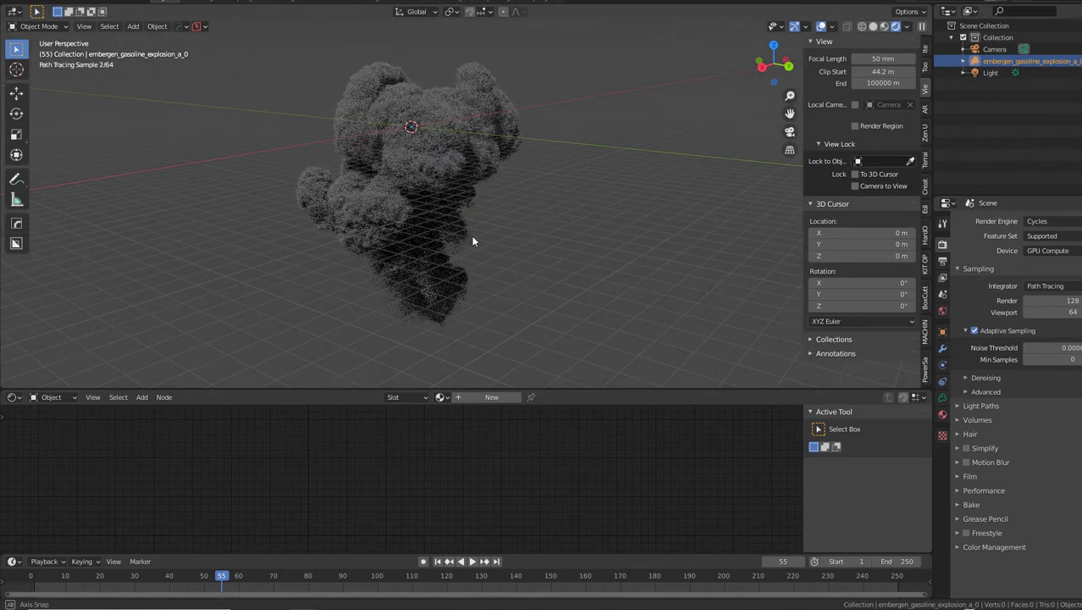
pyautogui.moveTo(471, 236); pyautogui.dragTo(453, 267, button='middle')
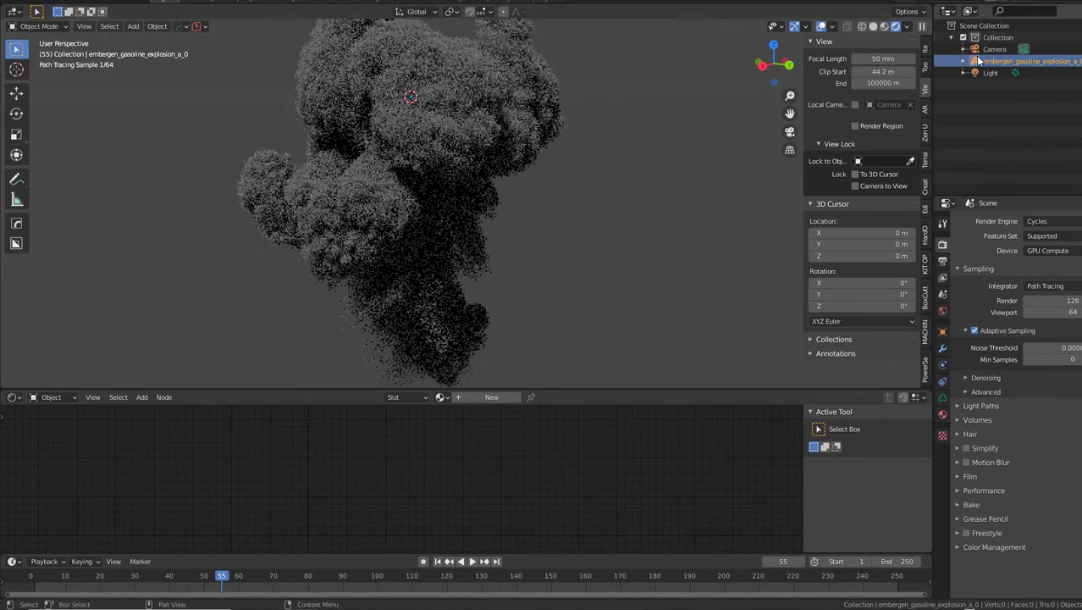
# Select the volume data beneath the embergen_gasoline_explosion_a_0 object and display its grids and OpenVDB file settings
pyautogui.click(964, 61)
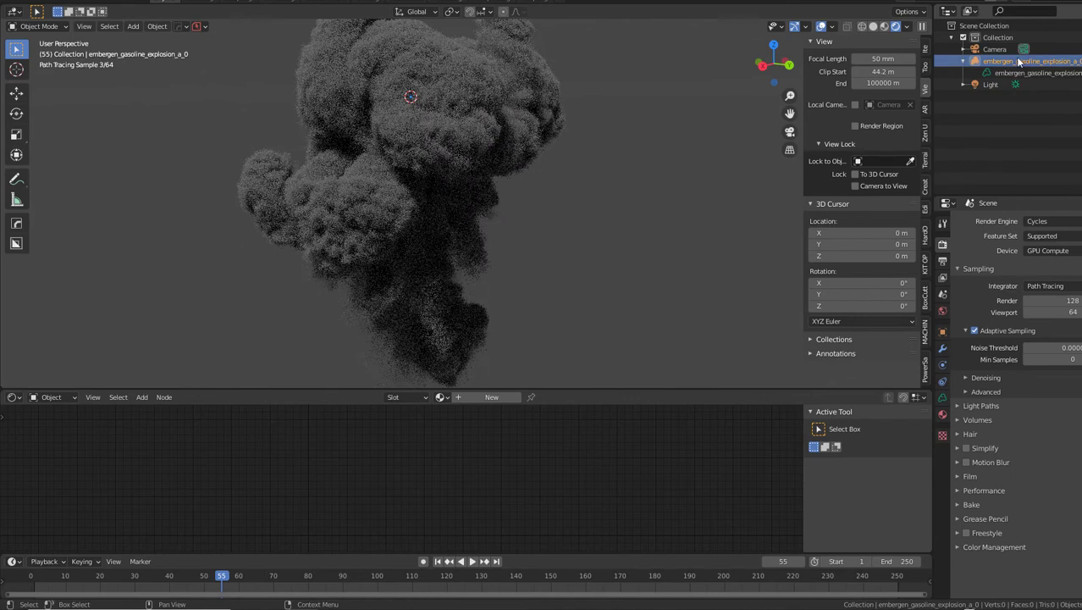
pyautogui.click(1031, 72)
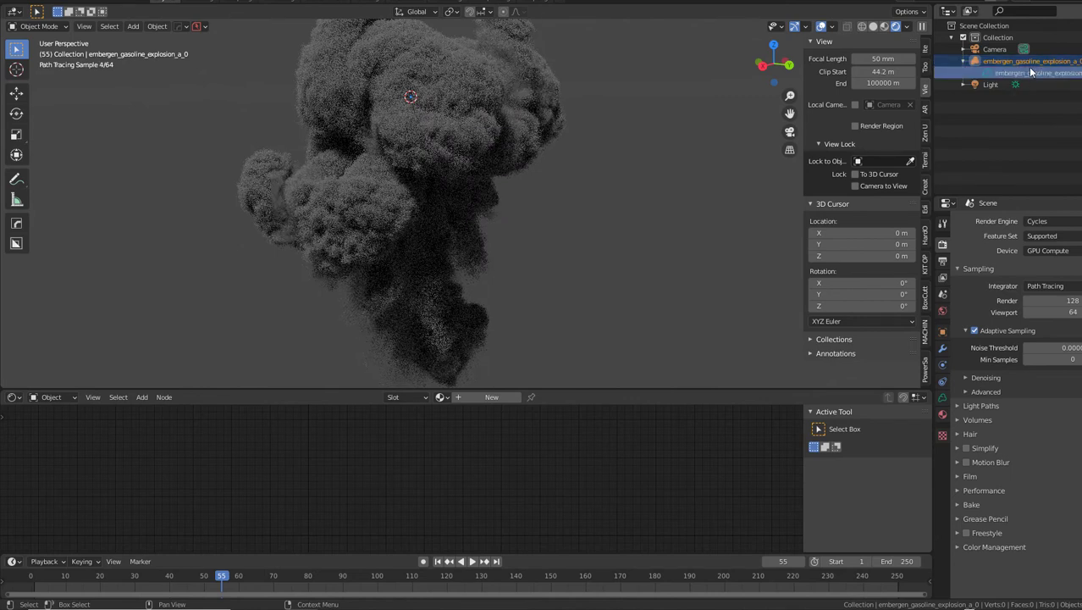
pyautogui.click(943, 399)
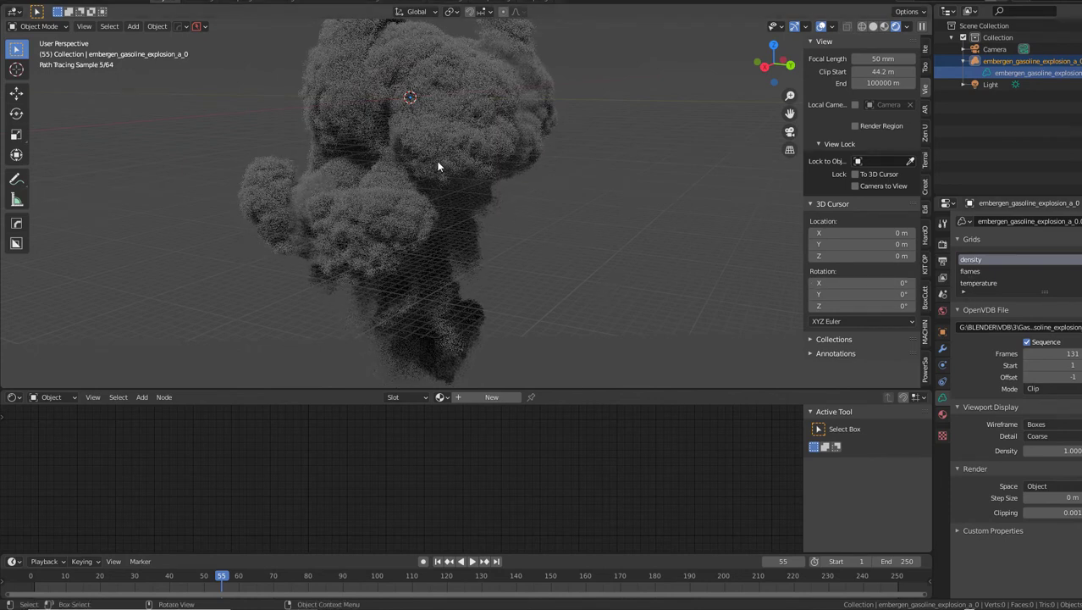
# Create a new material for the explosion volume and set its Principled Volume density to 25
pyautogui.click(492, 396)
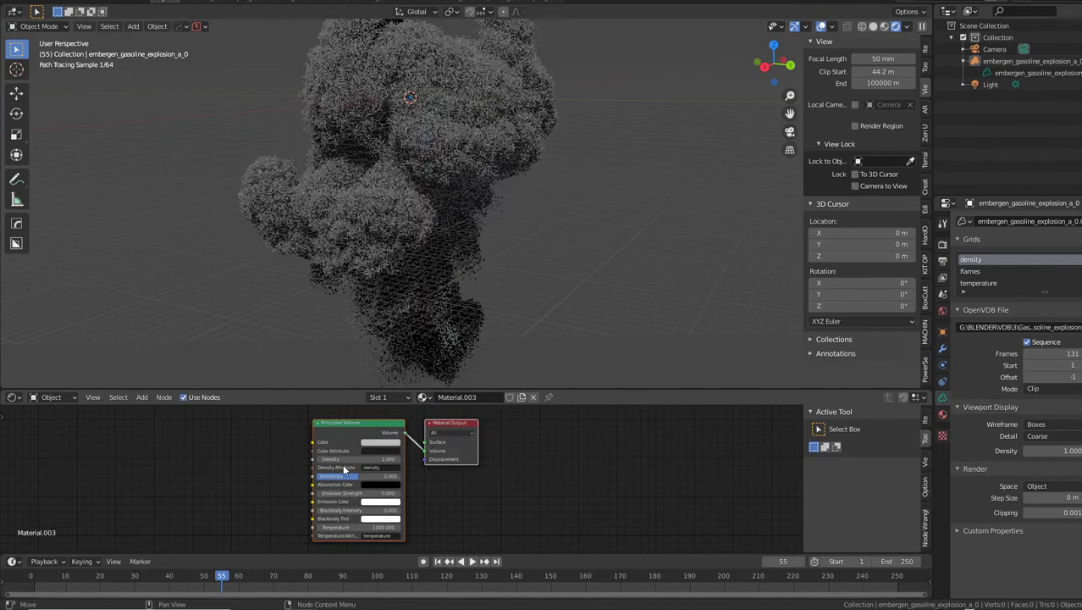
pyautogui.scroll(2, 508, 473)
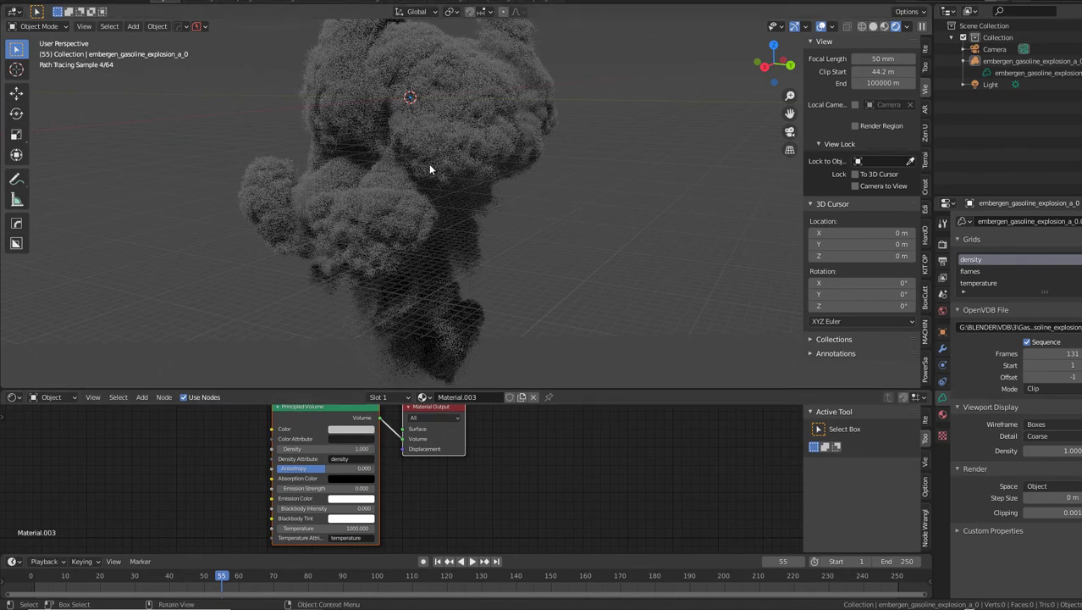
pyautogui.click(323, 448)
pyautogui.write('1.0')
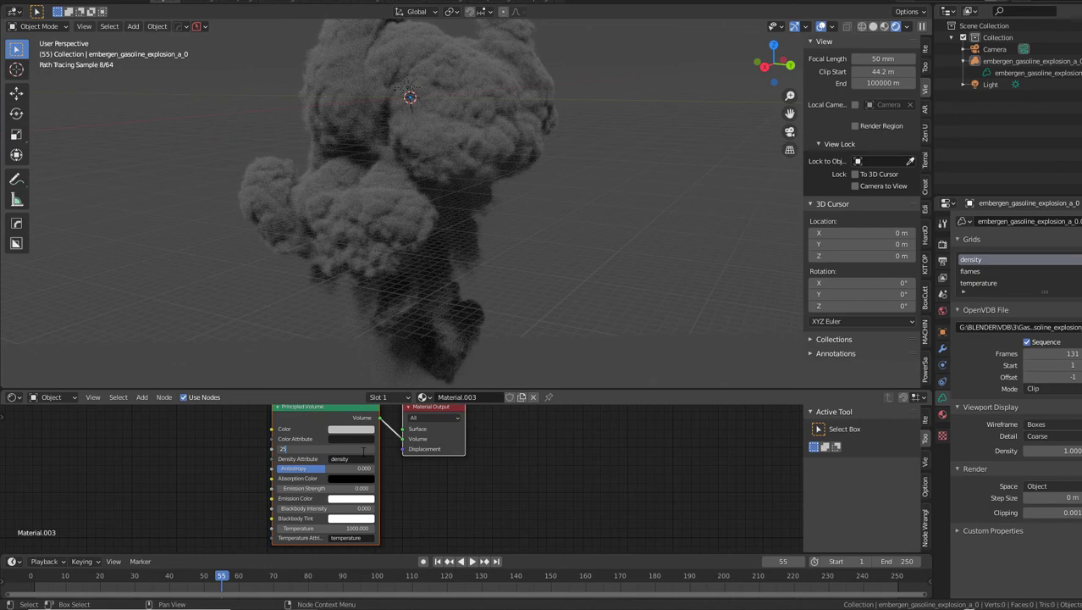
pyautogui.press('Return')
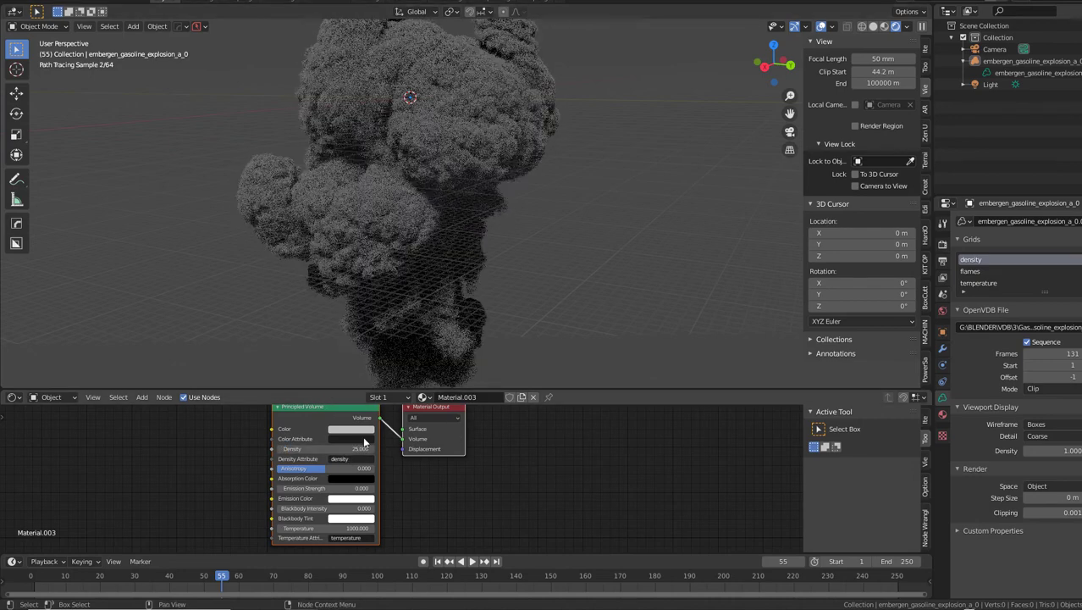
# Set the Principled Volume node's blackbody intensity to 10
pyautogui.click(357, 509)
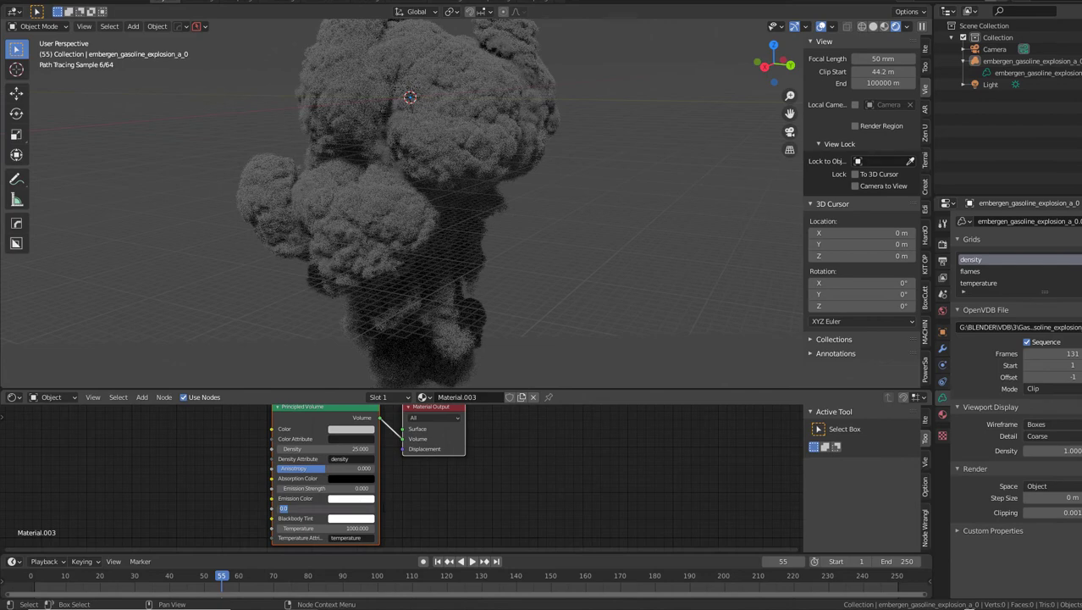
pyautogui.write('10')
pyautogui.press('Return')
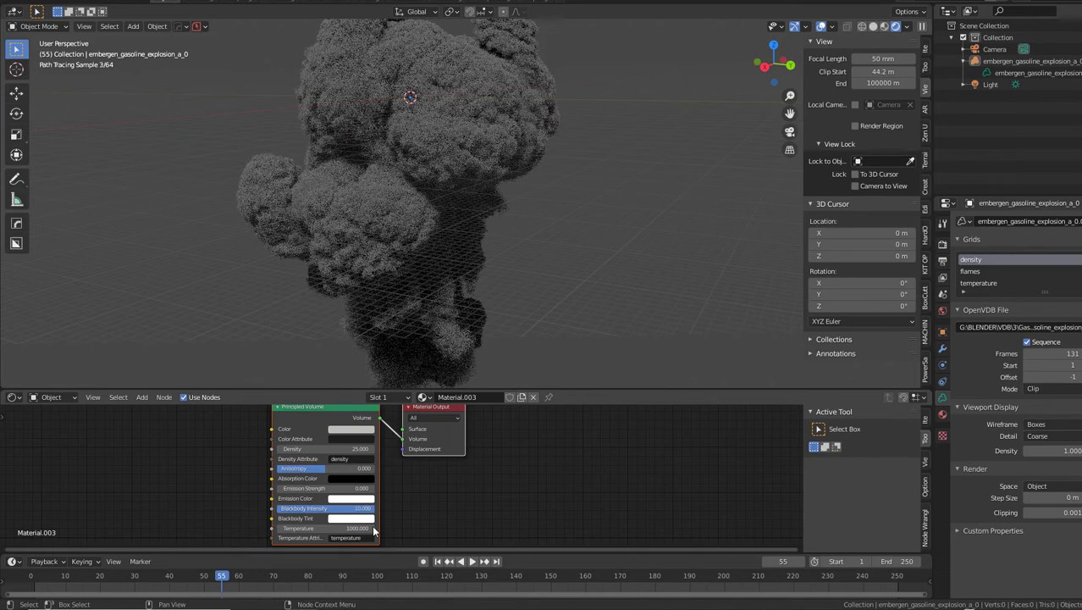
# Set the Principled Volume node's temperature to 2000 and its temperature attribute to density
pyautogui.click(326, 527)
pyautogui.write('2')
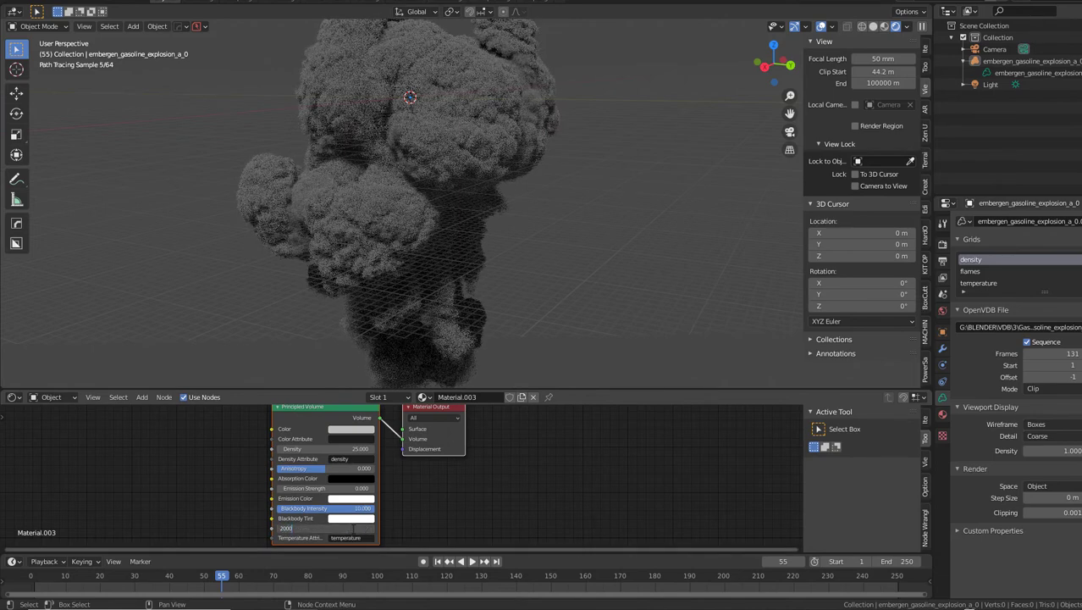
pyautogui.write('000')
pyautogui.press('Return')
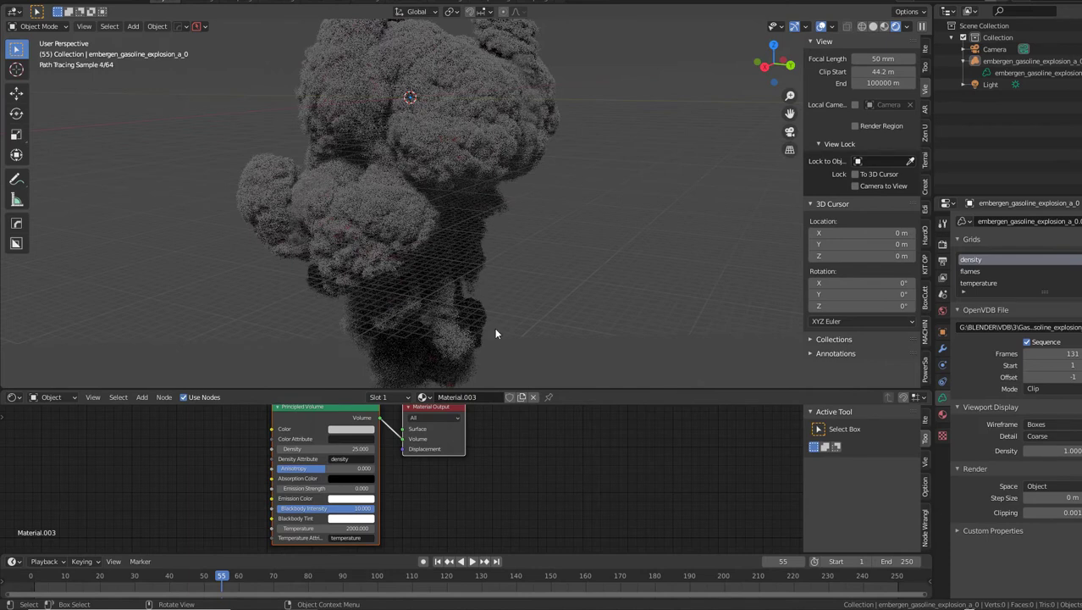
pyautogui.click(371, 537)
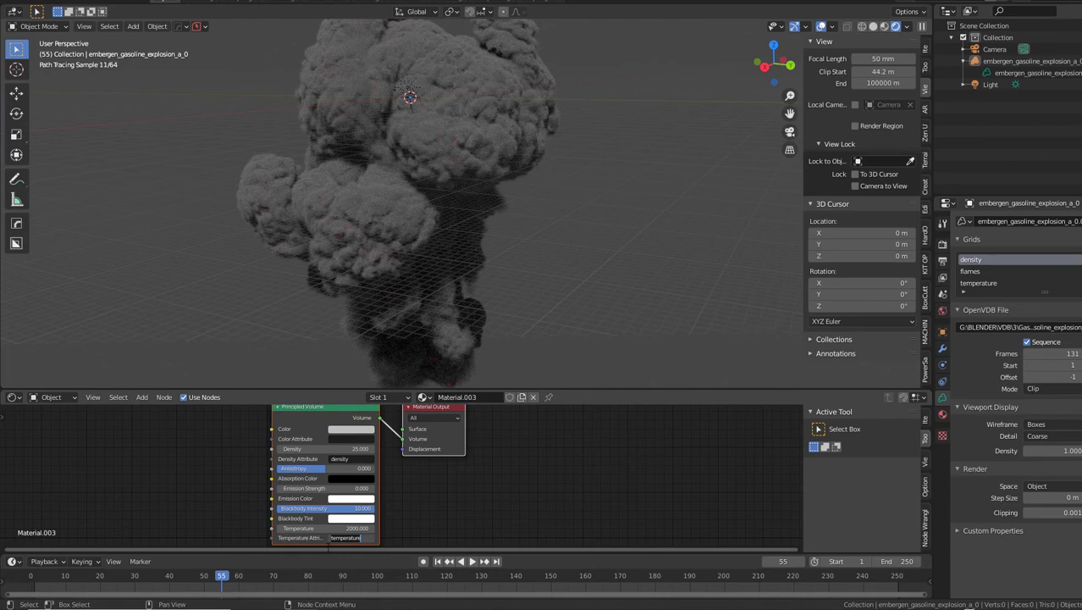
pyautogui.write('f')
pyautogui.press('Return')
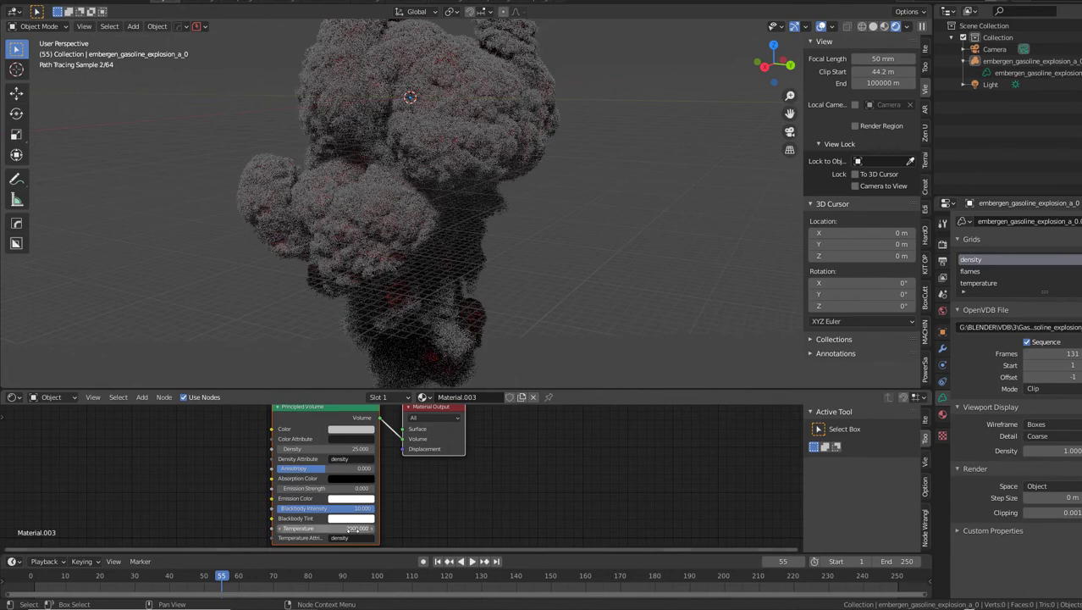
# Set the Principled Volume node's temperature to 4000 and view the whole explosion
pyautogui.click(352, 530)
pyautogui.write('40')
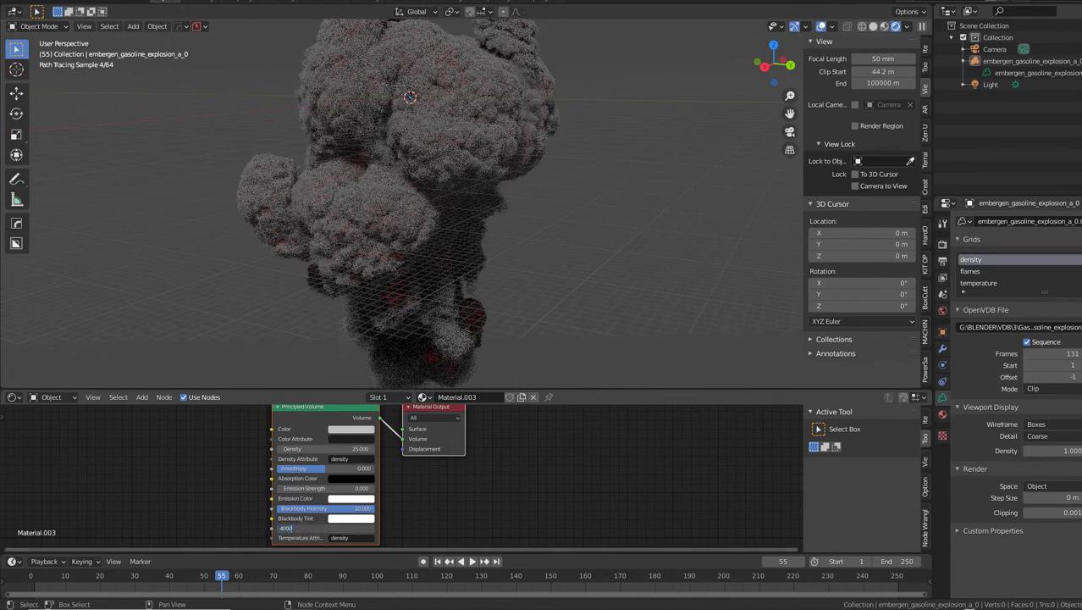
pyautogui.write('00')
pyautogui.press('Return')
pyautogui.scroll(-3, 481, 266)
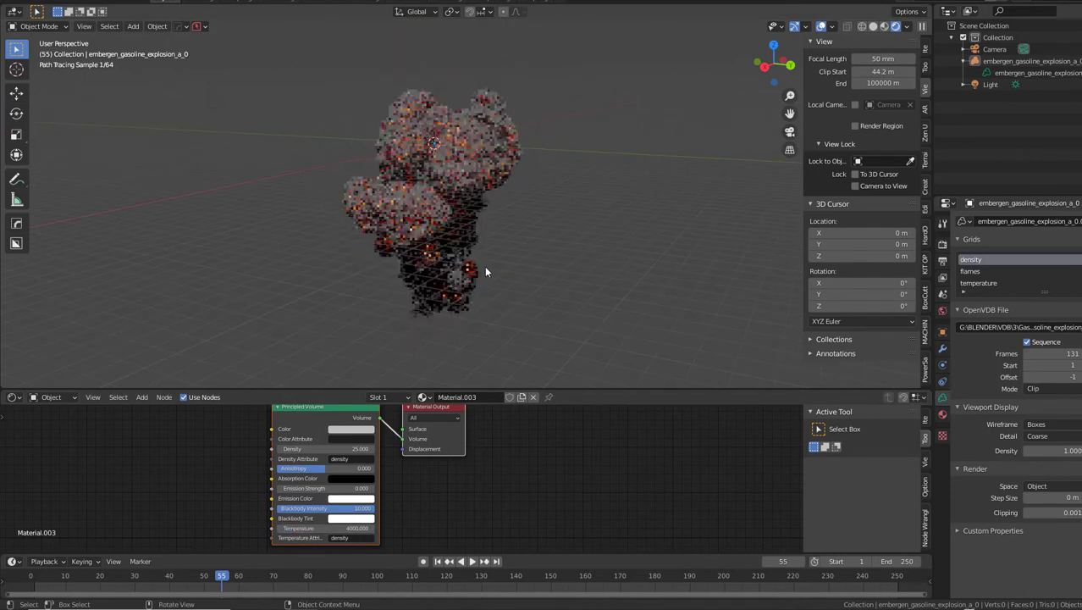
pyautogui.scroll(2, 485, 271)
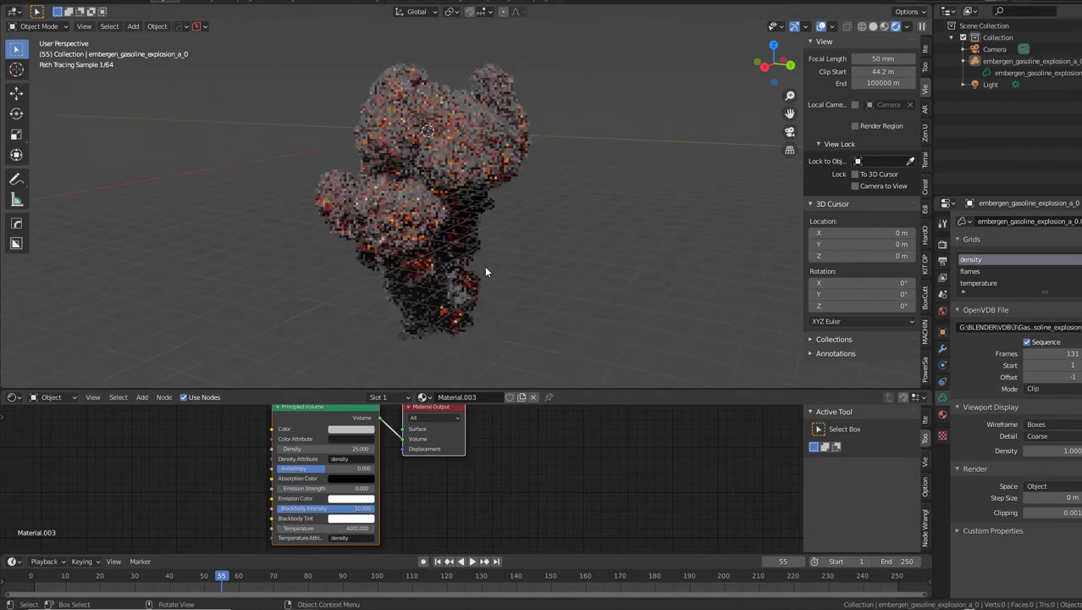
# Select the sun light in the scene and set its strength to 1
pyautogui.click(986, 85)
pyautogui.click(964, 85)
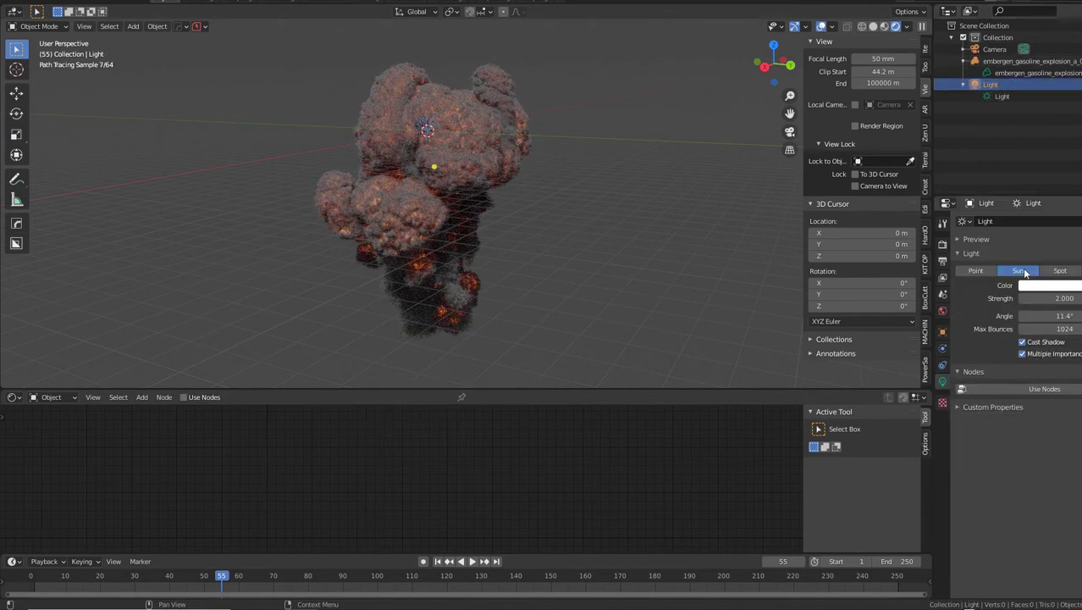
pyautogui.click(1067, 302)
pyautogui.write('1')
pyautogui.press('Return')
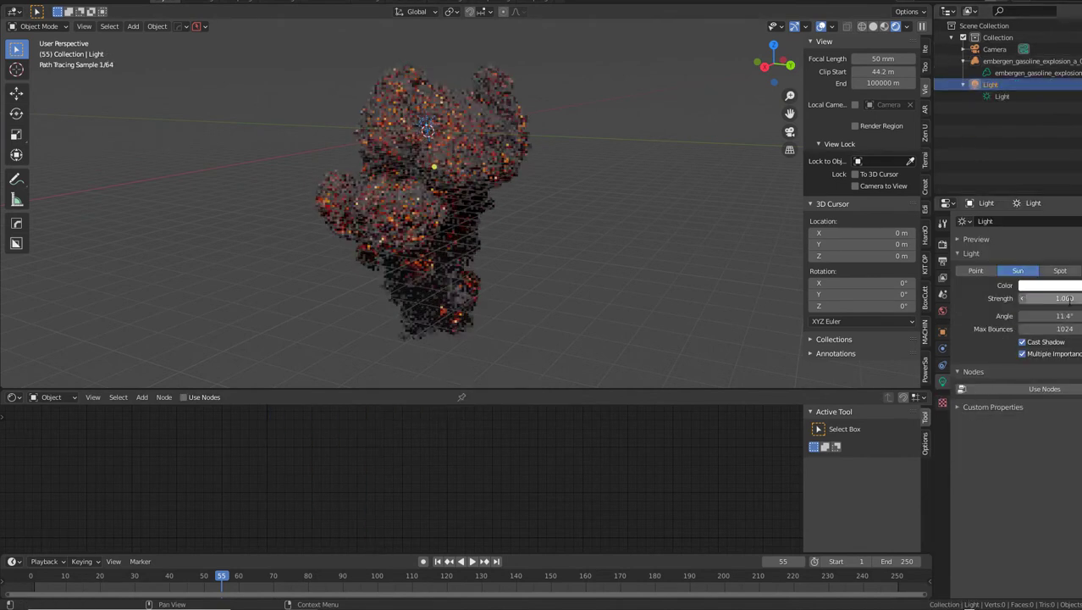
pyautogui.scroll(1, 441, 168)
pyautogui.click(455, 267)
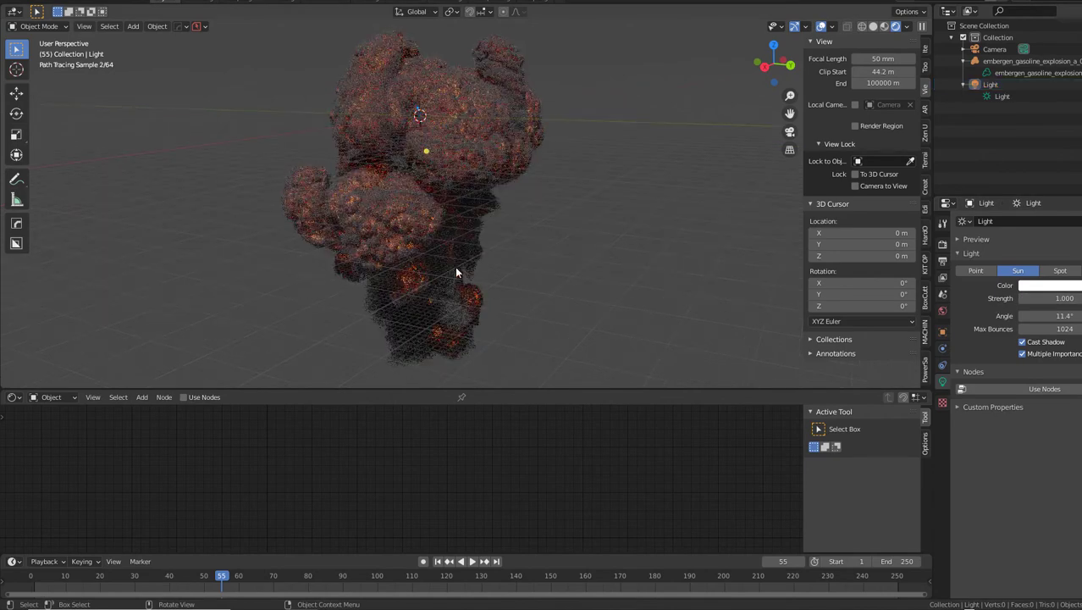
pyautogui.moveTo(474, 271); pyautogui.dragTo(592, 227, button='middle')
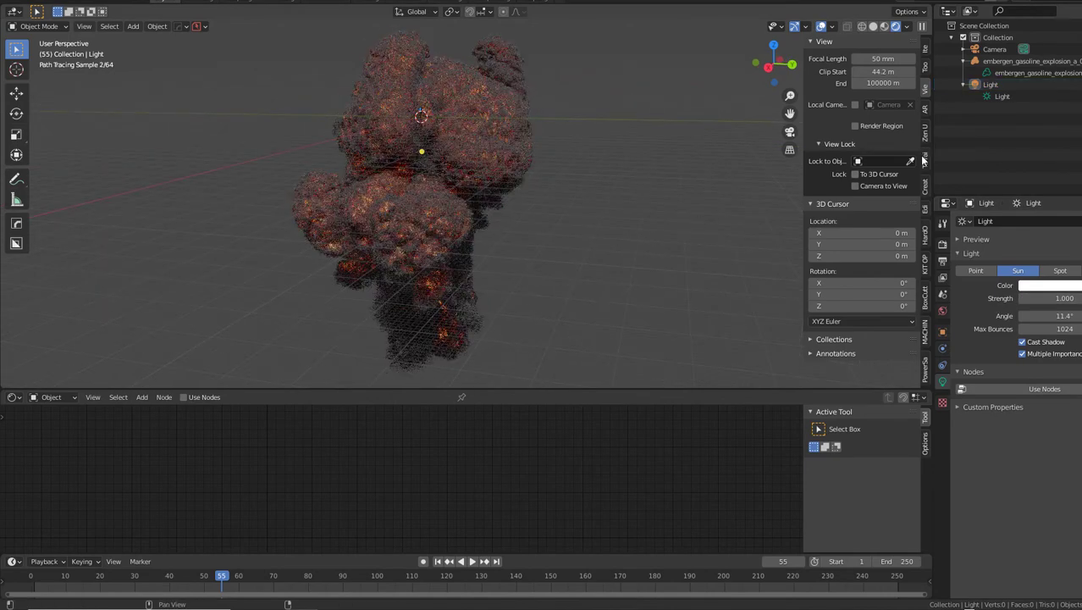
# Select the explosion's volume data and set its Principled Volume blackbody intensity to 50
pyautogui.click(1010, 72)
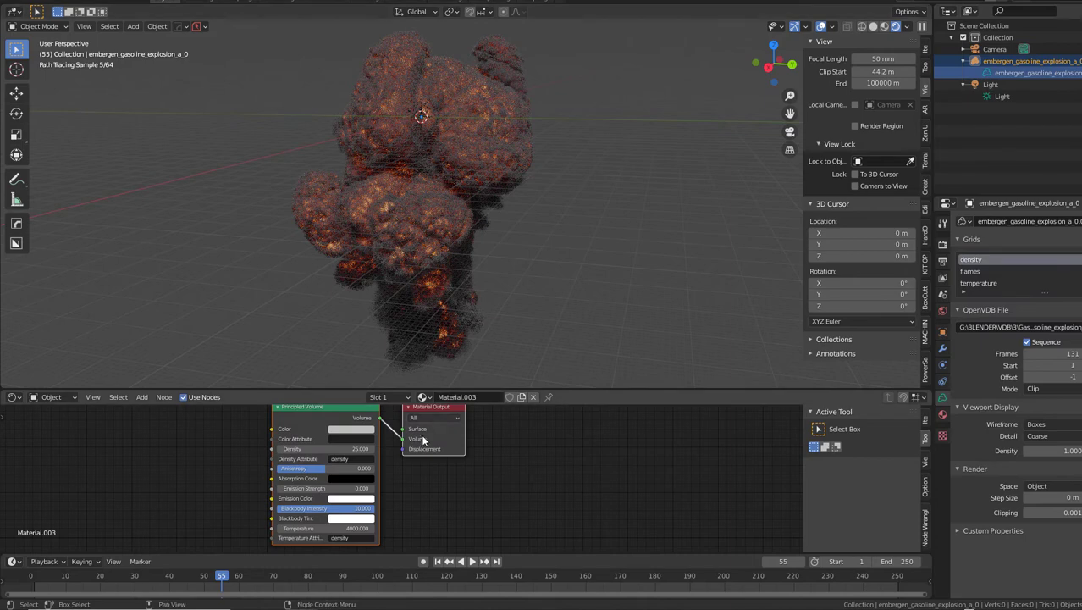
pyautogui.doubleClick(362, 508)
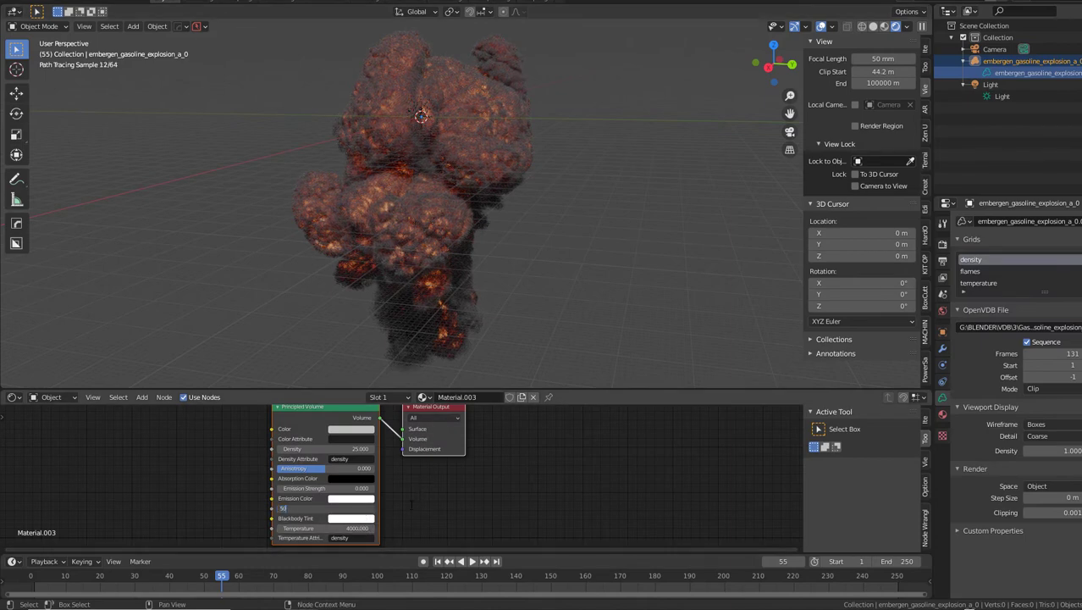
pyautogui.press('Return')
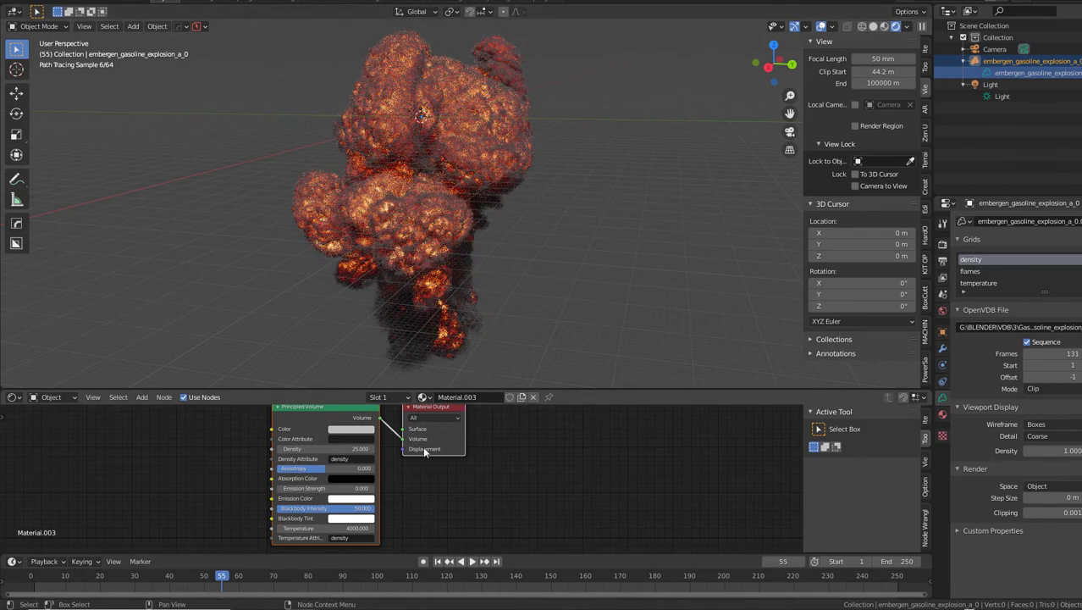
# Set the Principled Volume density to 50 and inspect the explosion from another side
pyautogui.doubleClick(369, 449)
pyautogui.write('40')
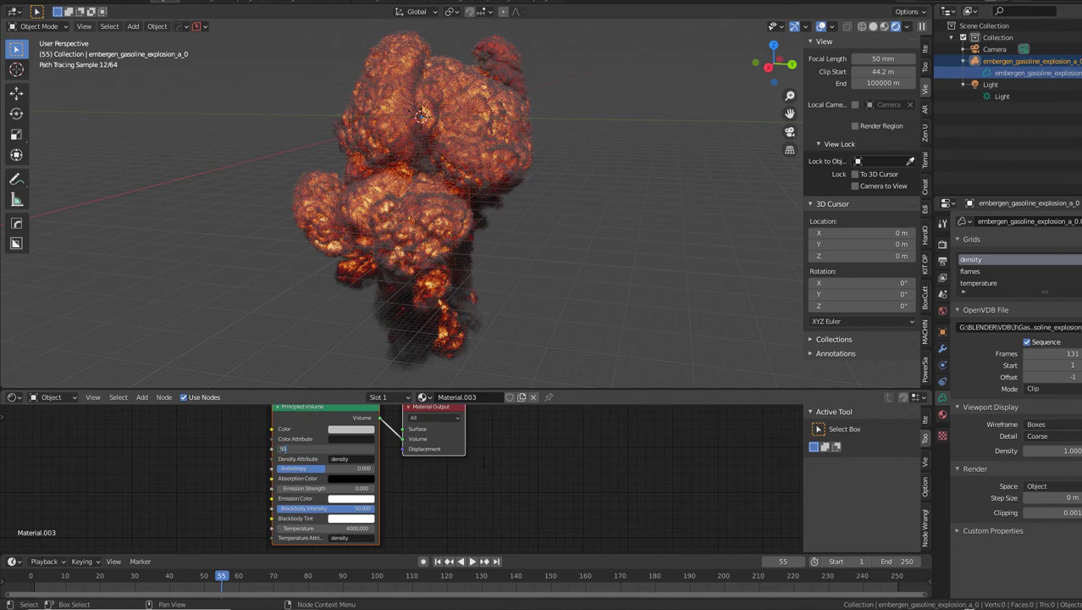
pyautogui.press('Return')
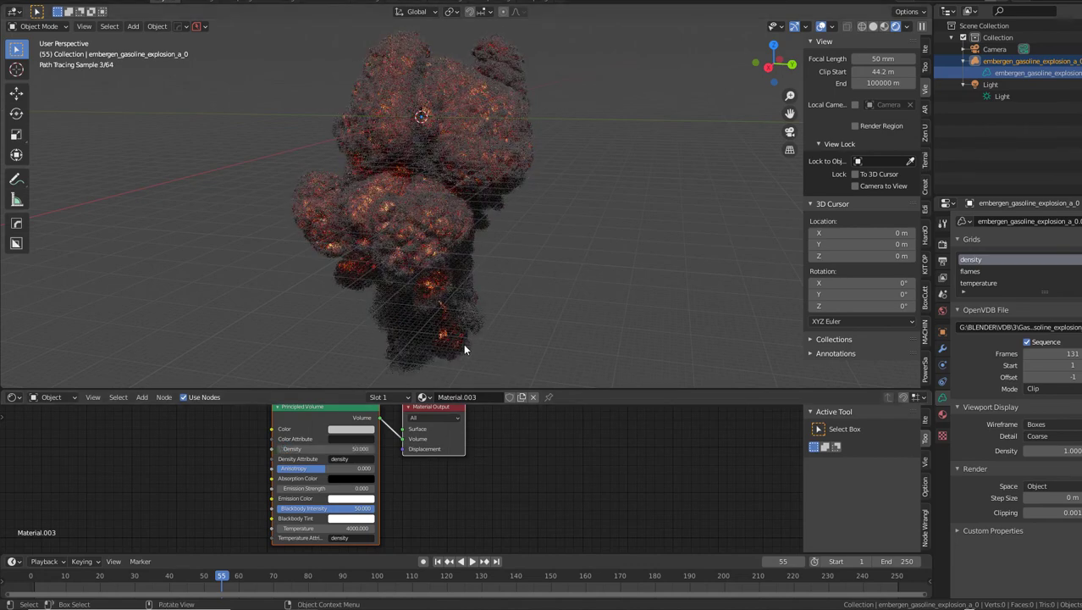
pyautogui.moveTo(525, 237); pyautogui.dragTo(553, 224, button='middle')
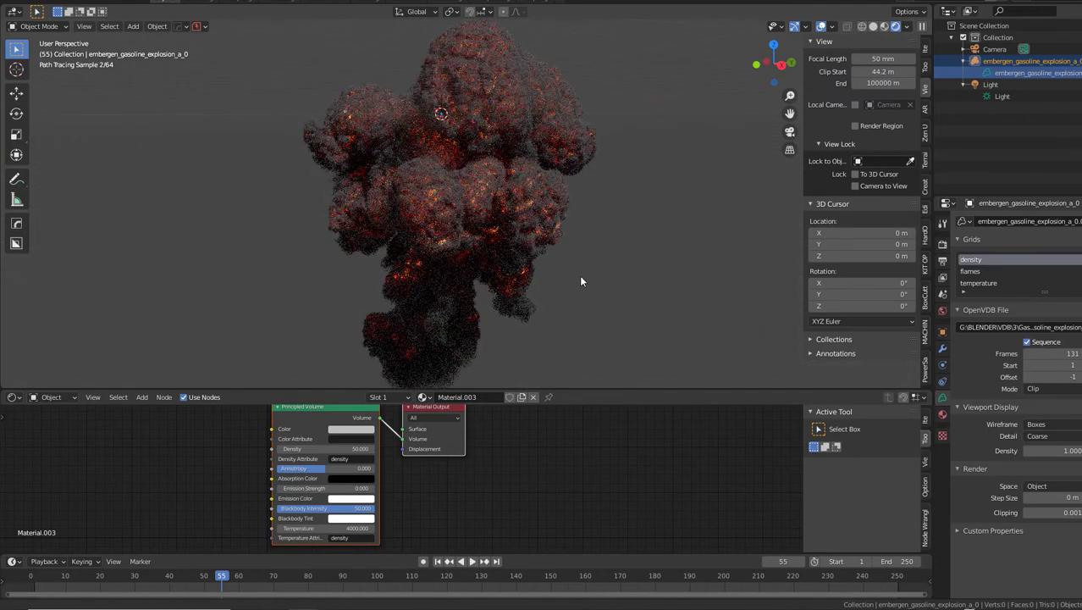
pyautogui.moveTo(581, 281); pyautogui.dragTo(597, 272, button='middle')
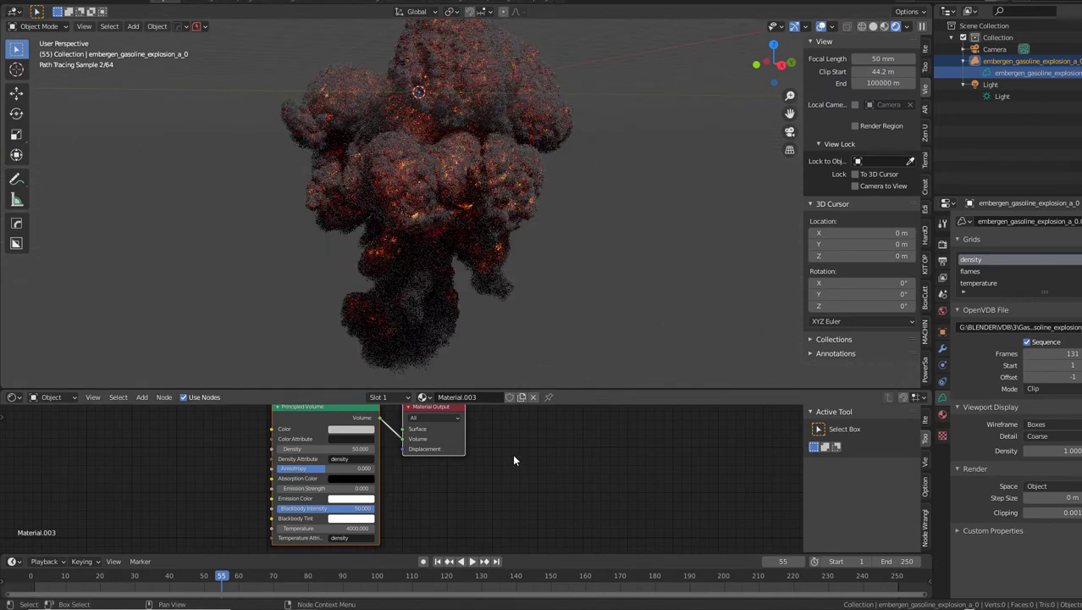
# Reduce the Principled Volume node's blackbody intensity to 10
pyautogui.moveTo(444, 408); pyautogui.dragTo(475, 418)
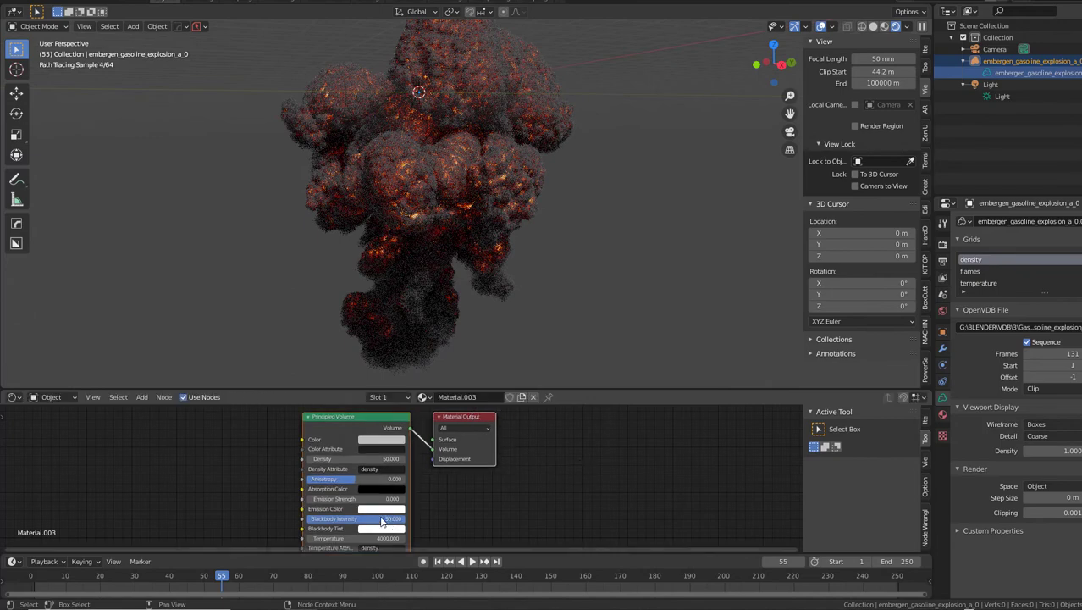
pyautogui.moveTo(381, 521); pyautogui.dragTo(352, 504, button='middle')
pyautogui.click(364, 503)
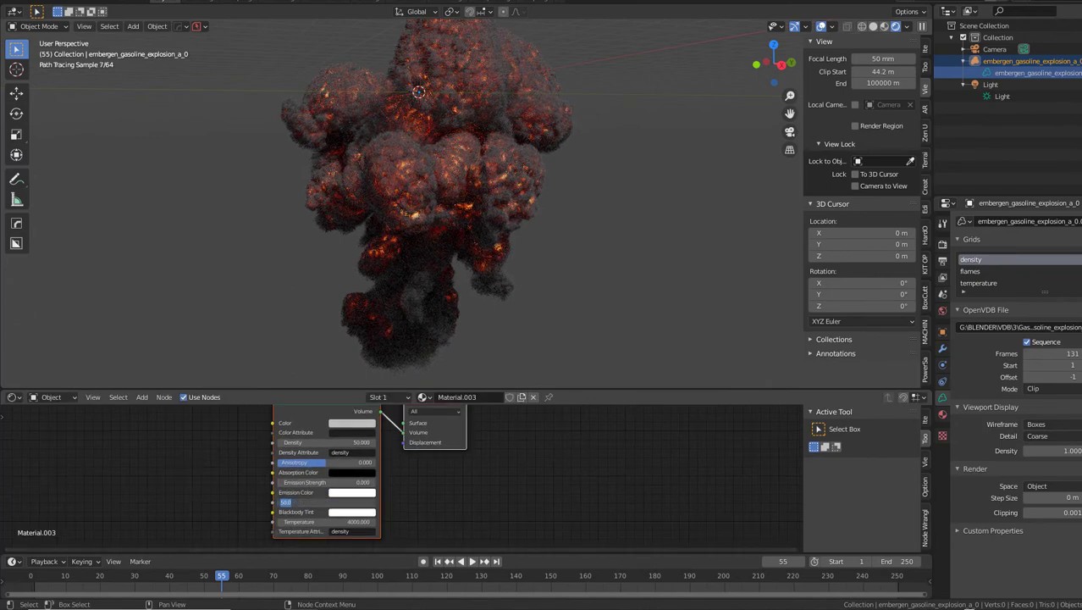
pyautogui.press('Return')
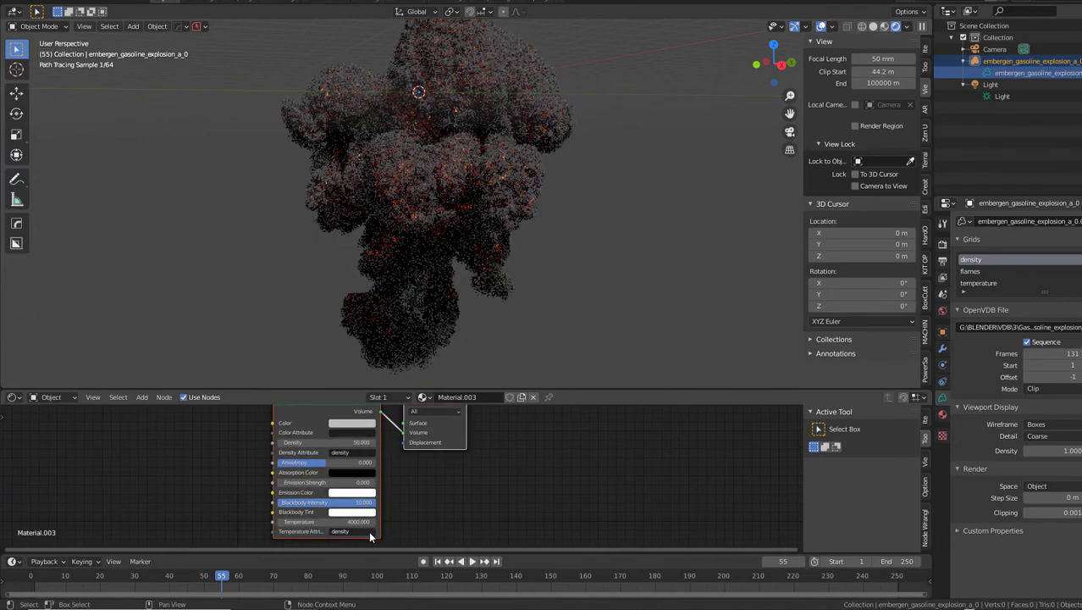
pyautogui.hotkey('ctrl', 'v')
# Tint the volume color pale green with hue 0.349 and saturation 0.224, and set the density to 30
pyautogui.click(371, 422)
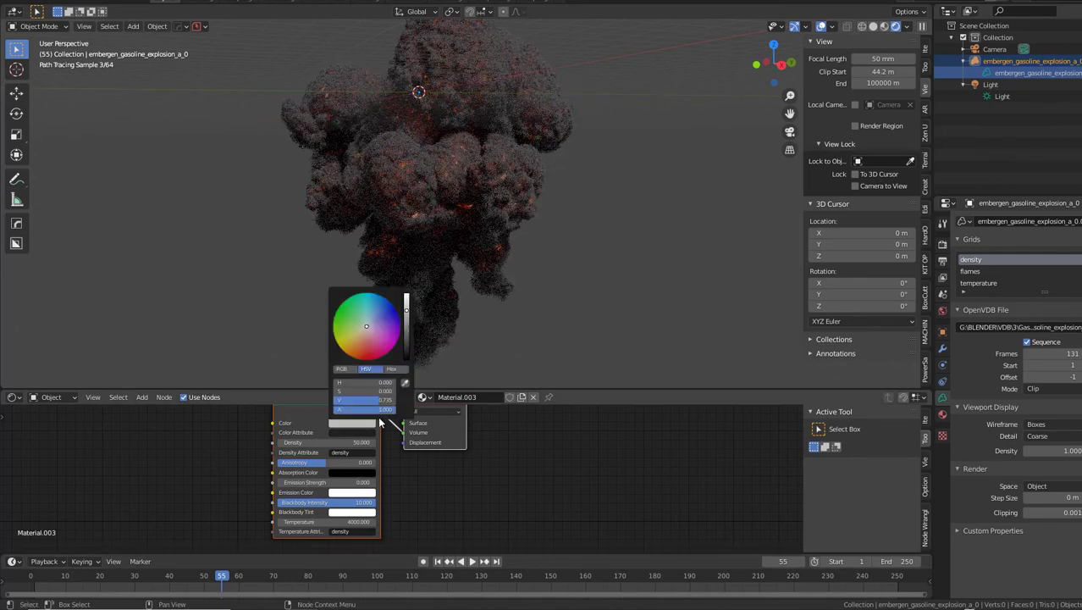
pyautogui.moveTo(366, 326); pyautogui.dragTo(360, 321)
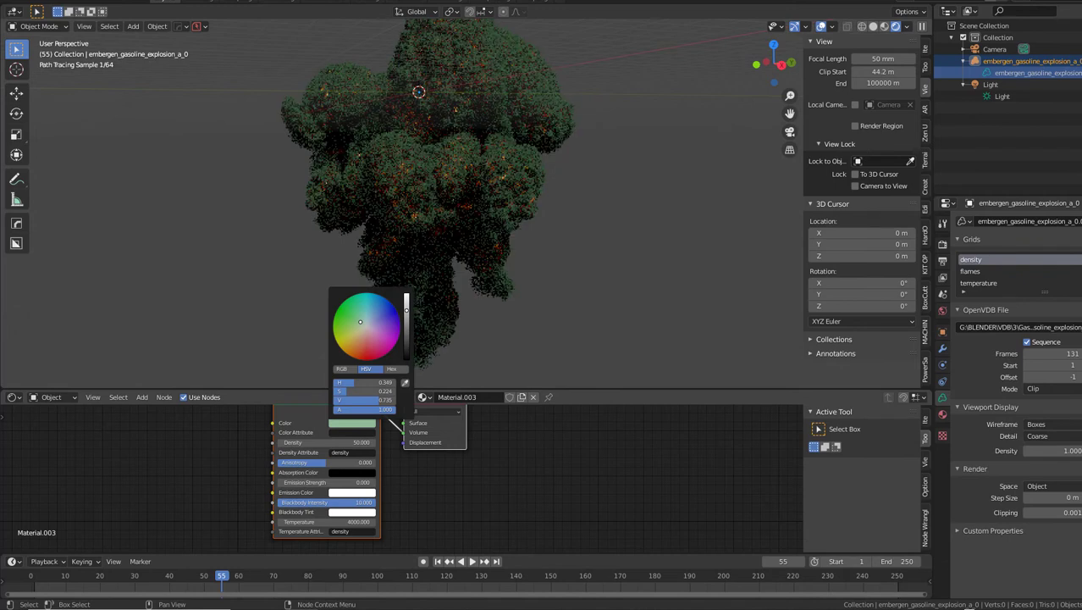
pyautogui.click(364, 442)
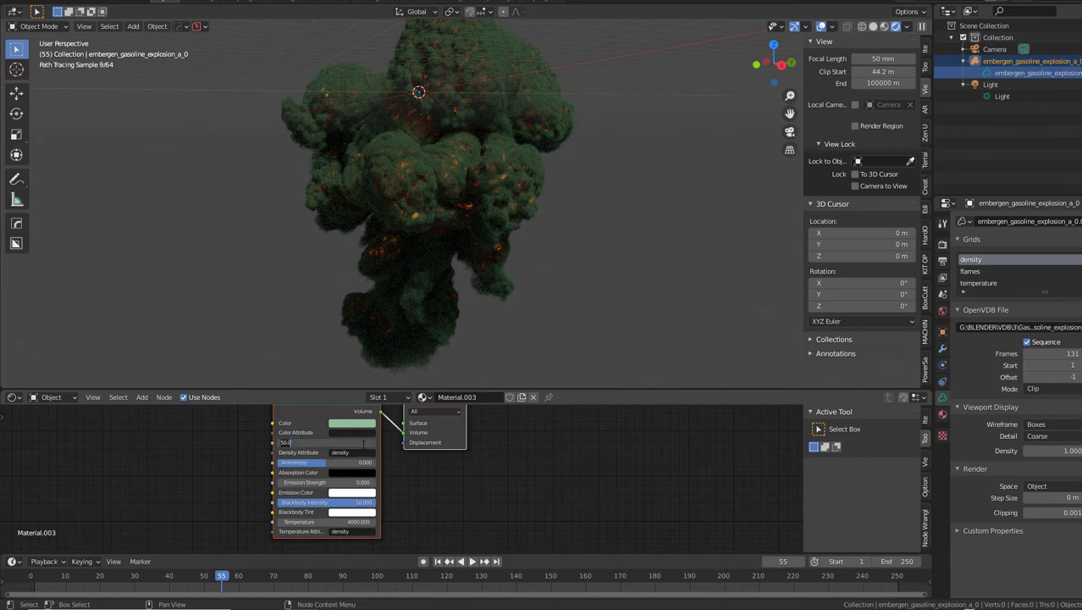
pyautogui.press('Return')
# Change the volume color to a slightly pinkish grey and set the temperature to 3000
pyautogui.click(361, 424)
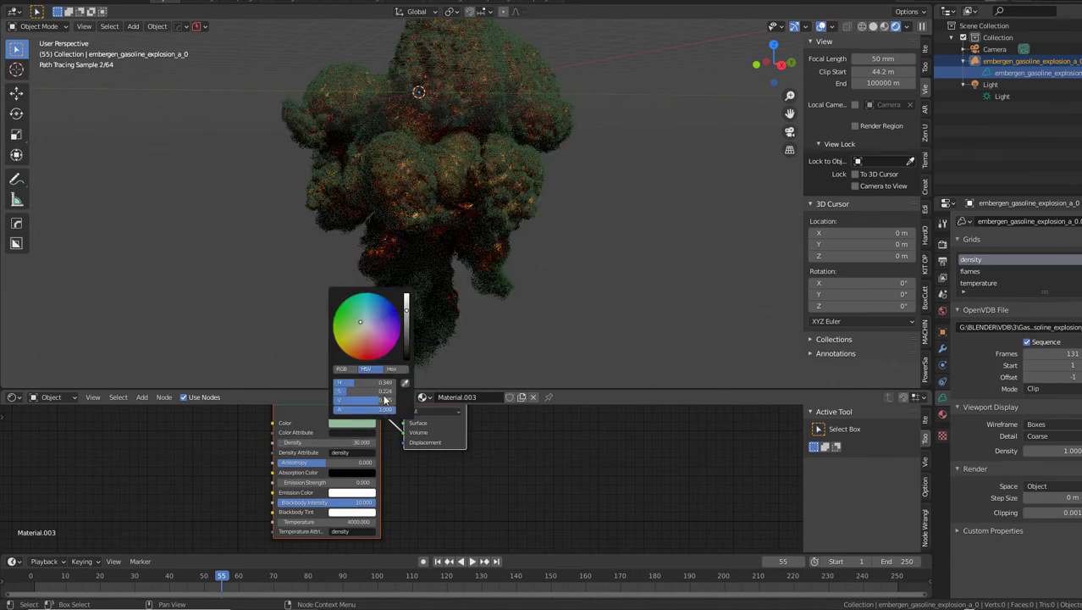
pyautogui.moveTo(369, 324)
pyautogui.mouseDown()
pyautogui.moveTo(406, 332)
pyautogui.moveTo(367, 322)
pyautogui.moveTo(407, 320)
pyautogui.moveTo(368, 327)
pyautogui.mouseUp()
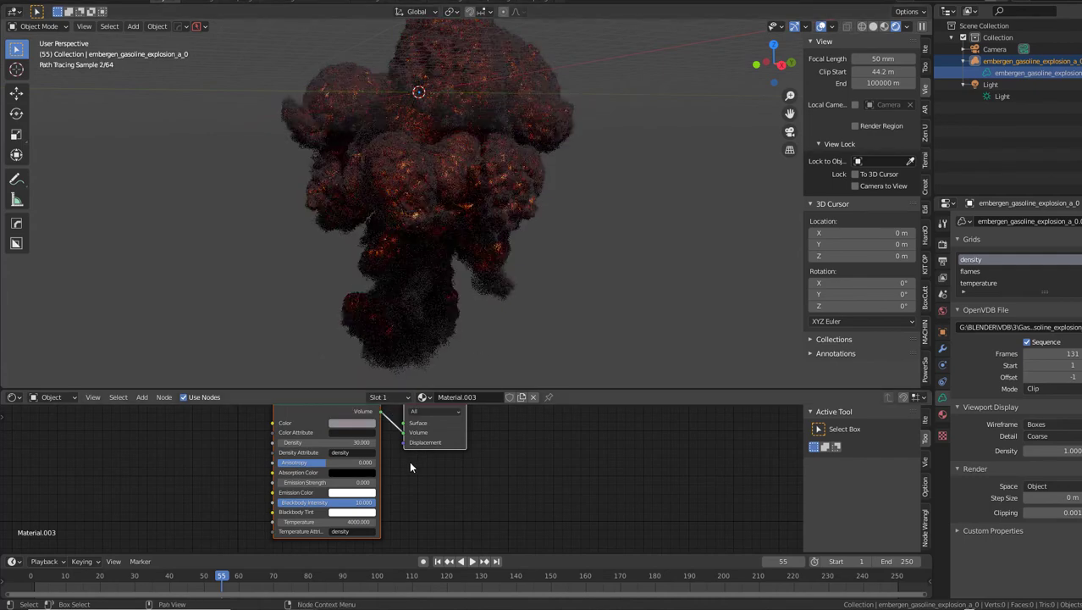
pyautogui.click(353, 523)
pyautogui.write('300')
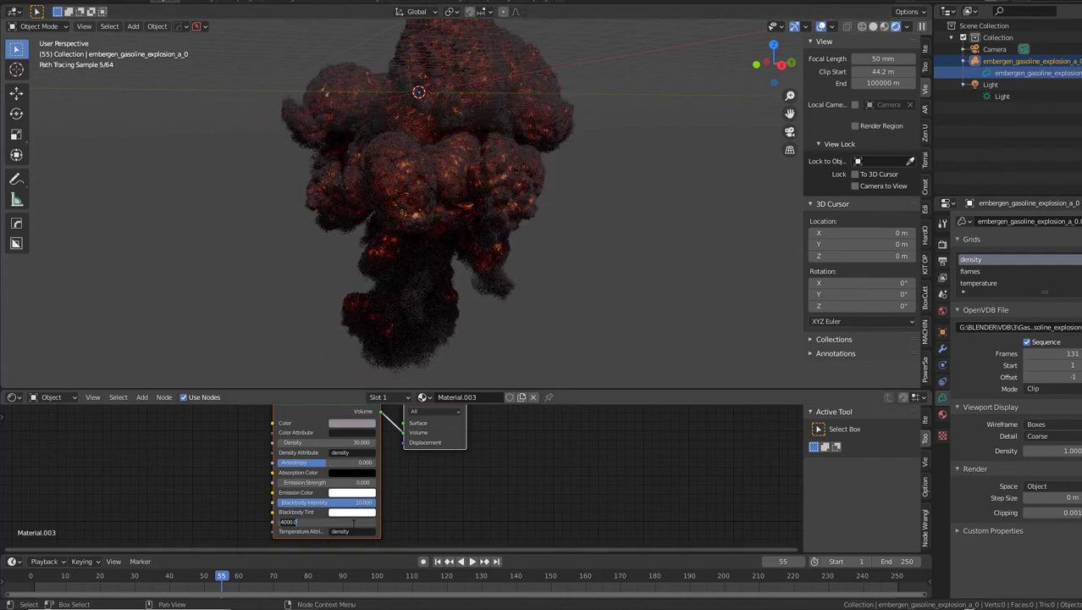
pyautogui.write('0')
pyautogui.press('Return')
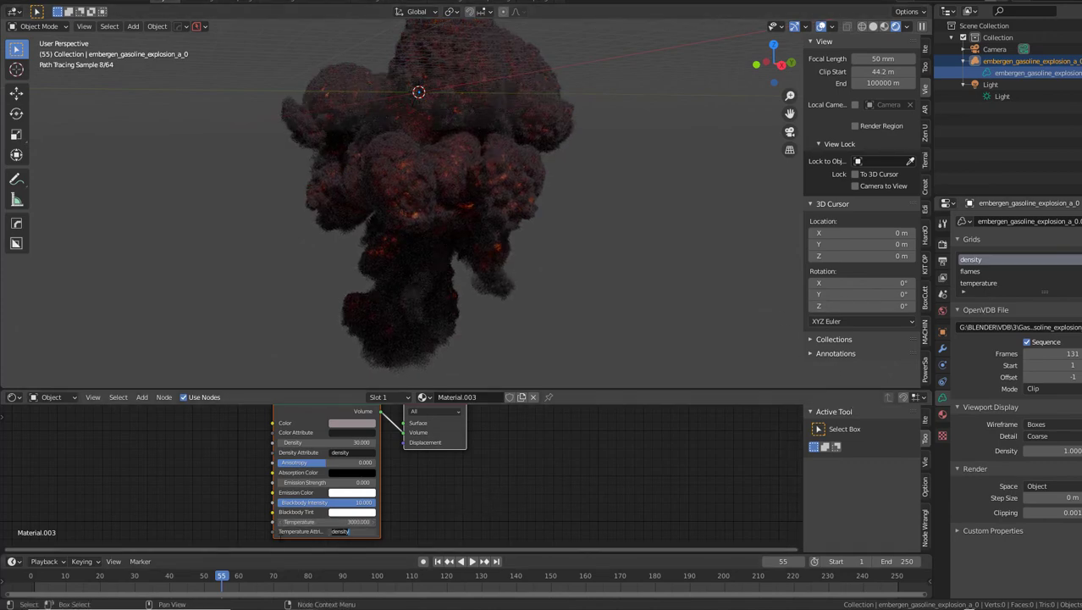
# Set the Principled Volume node's temperature attribute to flames and inspect the explosion from below
pyautogui.hotkey('ctrl', 'BackSpace')
pyautogui.write('flames')
pyautogui.press('Return')
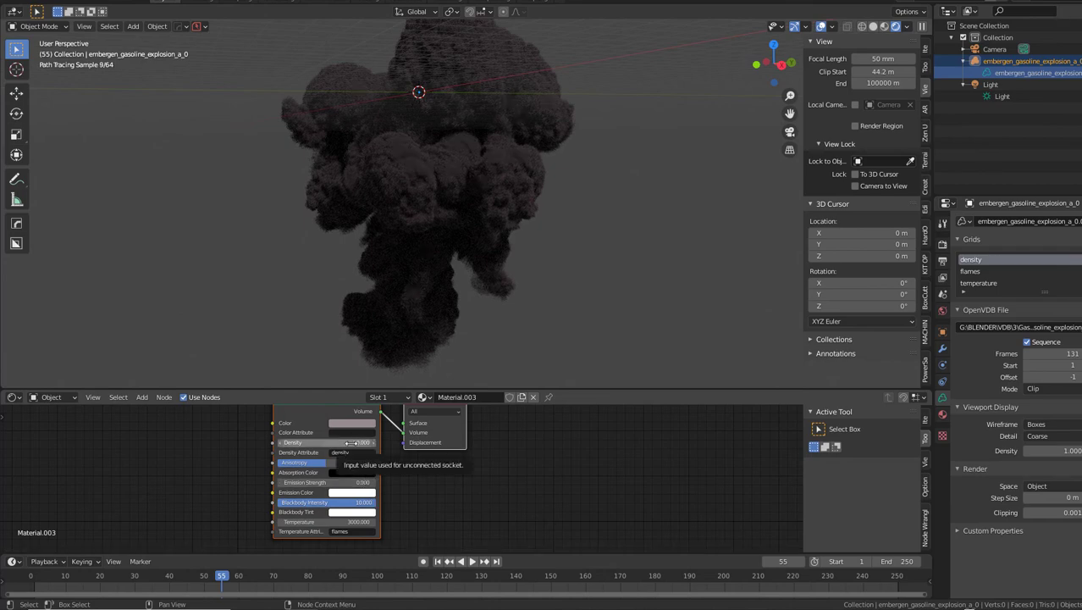
pyautogui.moveTo(349, 442); pyautogui.dragTo(386, 463)
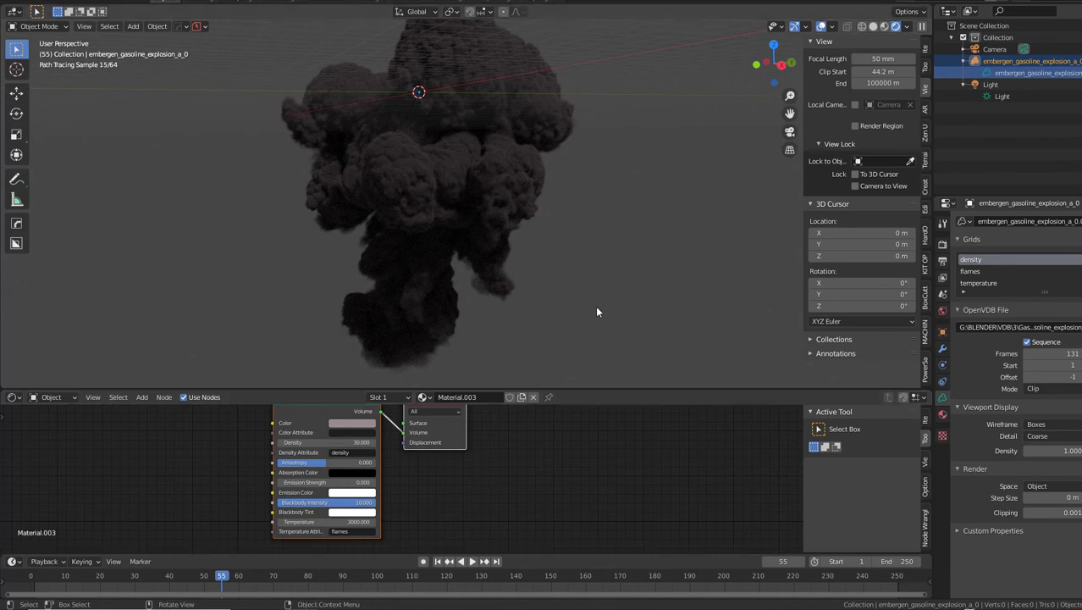
pyautogui.moveTo(495, 260)
pyautogui.mouseDown(button='middle')
pyautogui.moveTo(503, 277)
pyautogui.moveTo(547, 265)
pyautogui.mouseUp(button='middle')
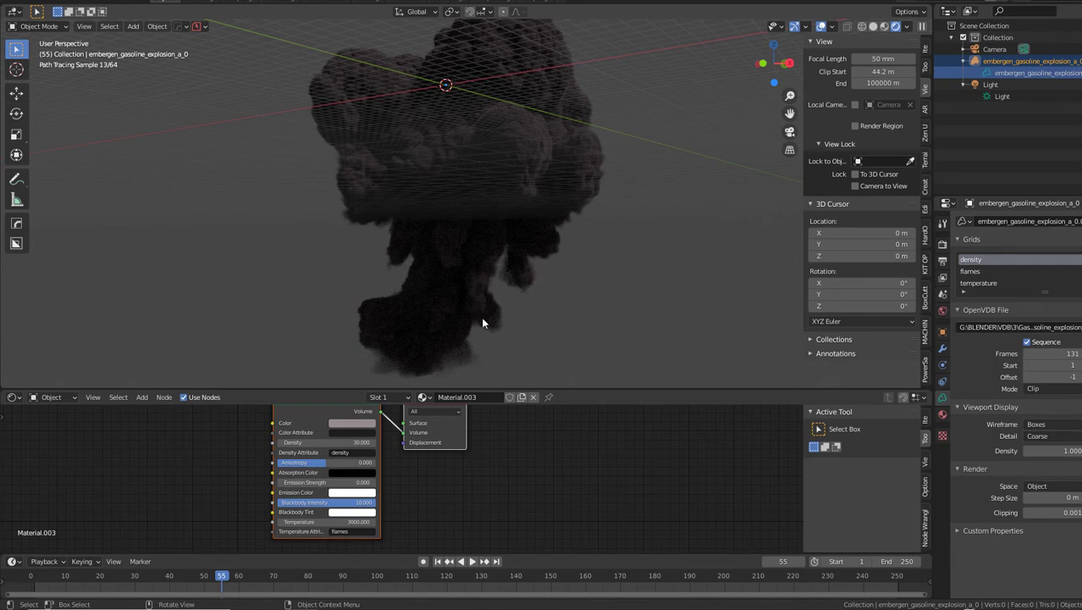
# Set the temperature attribute to density and the blackbody intensity to 20 on the Principled Volume node
pyautogui.click(358, 532)
pyautogui.write('density')
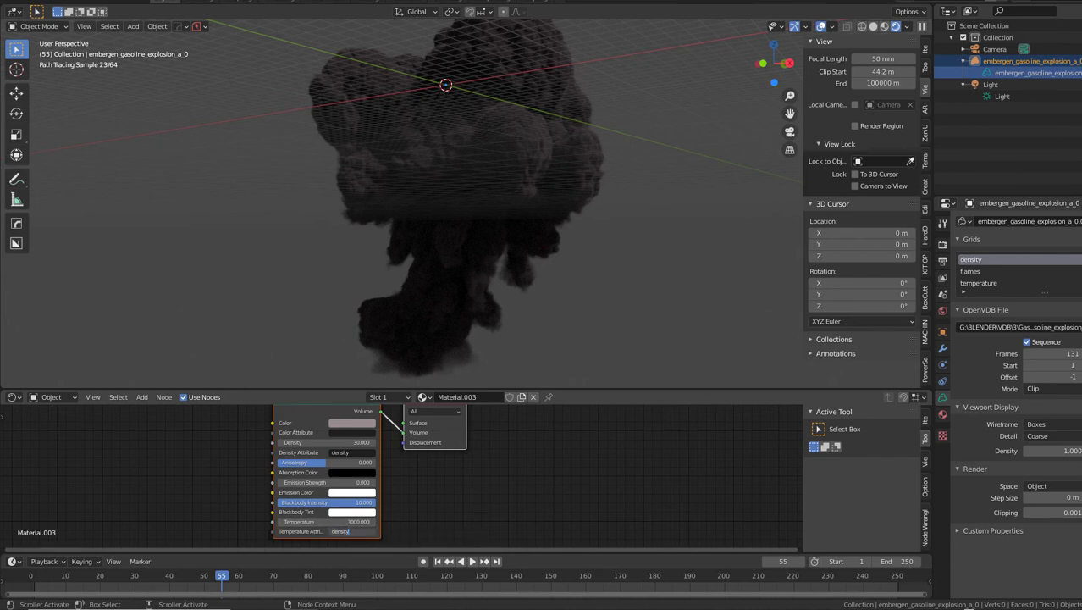
pyautogui.press('Return')
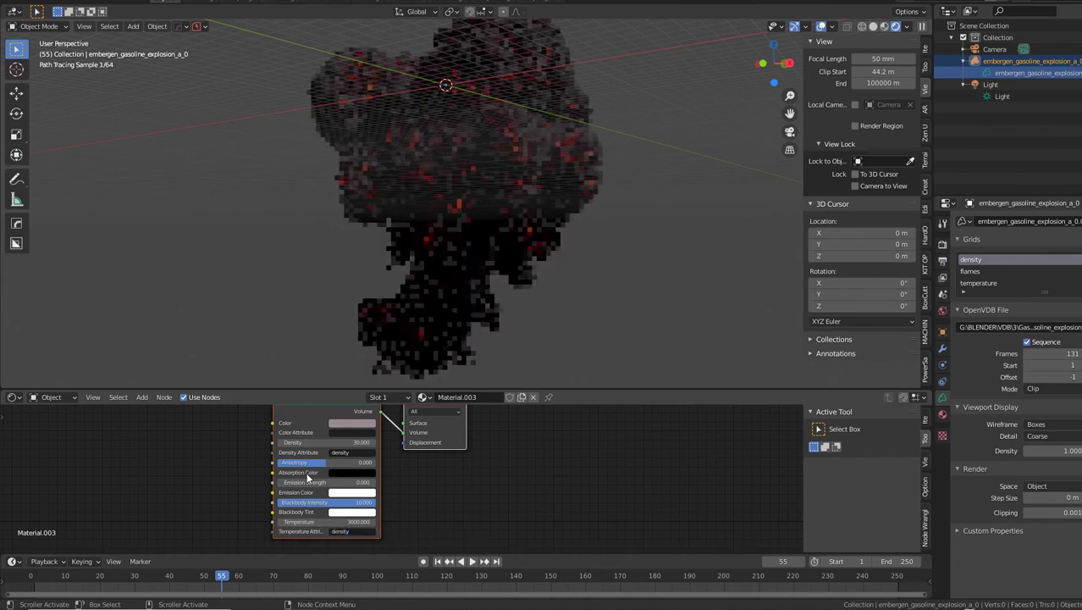
pyautogui.click(370, 502)
pyautogui.write('20')
pyautogui.press('Return')
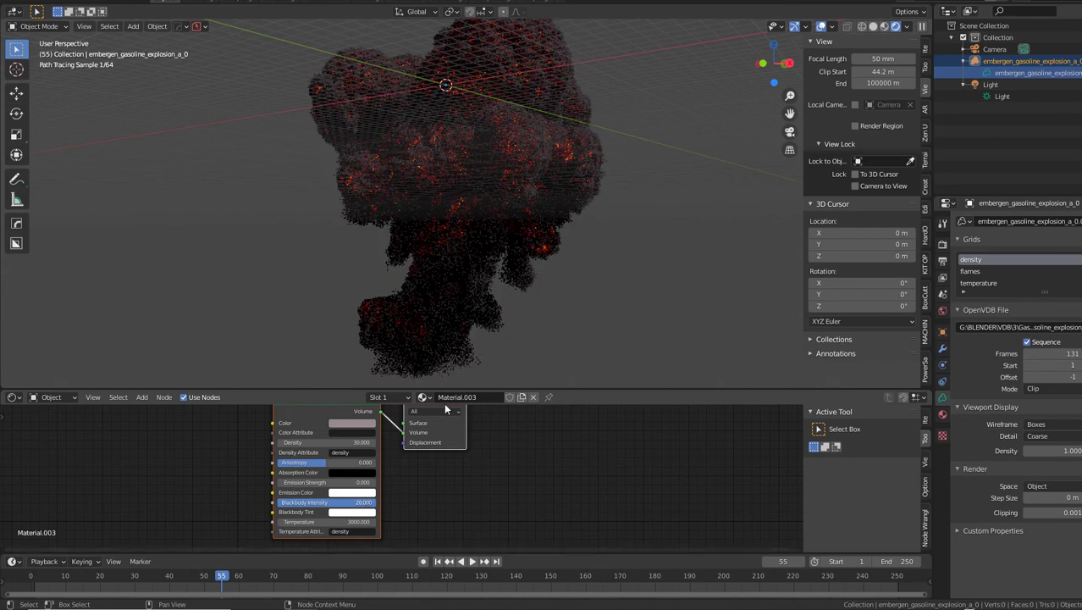
# Set the Principled Volume density to 15 and view the explosion from another angle
pyautogui.click(360, 442)
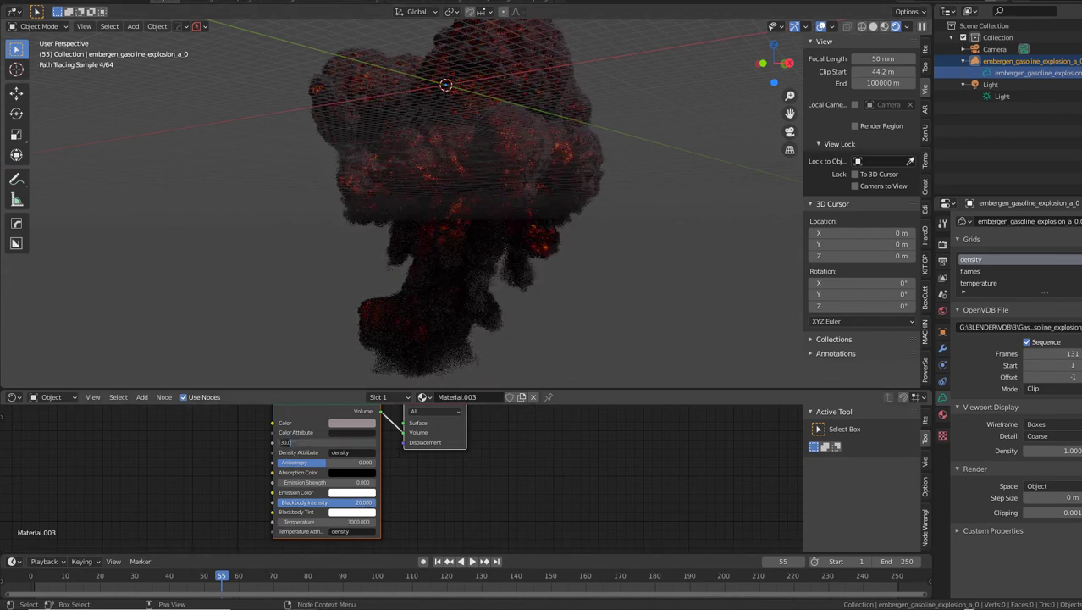
pyautogui.write('15')
pyautogui.press('Return')
pyautogui.moveTo(587, 252)
pyautogui.mouseDown(button='middle')
pyautogui.moveTo(541, 271)
pyautogui.moveTo(564, 244)
pyautogui.moveTo(635, 233)
pyautogui.mouseUp(button='middle')
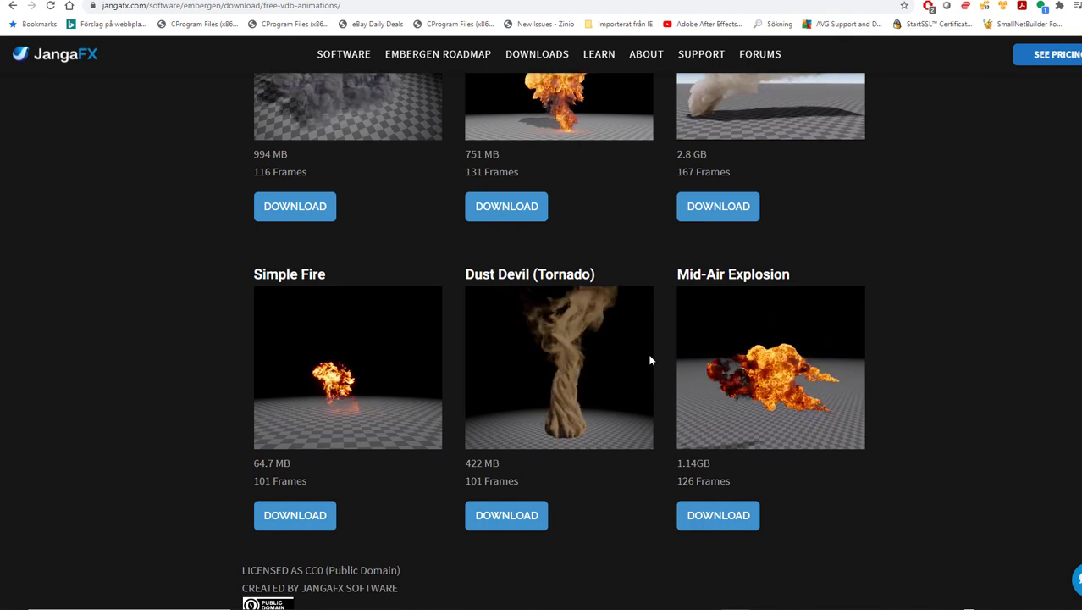
# Look through the free VDB animations offered on the JangaFX download page in the web browser
pyautogui.scroll(-1, 687, 366)
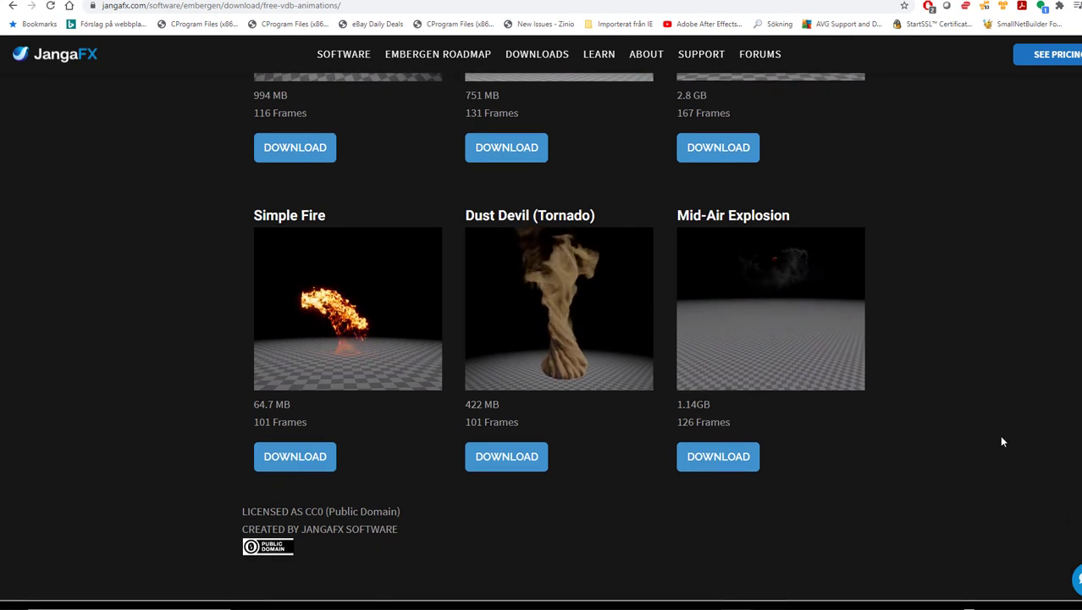
pyautogui.scroll(-2, 999, 438)
pyautogui.scroll(2, 999, 437)
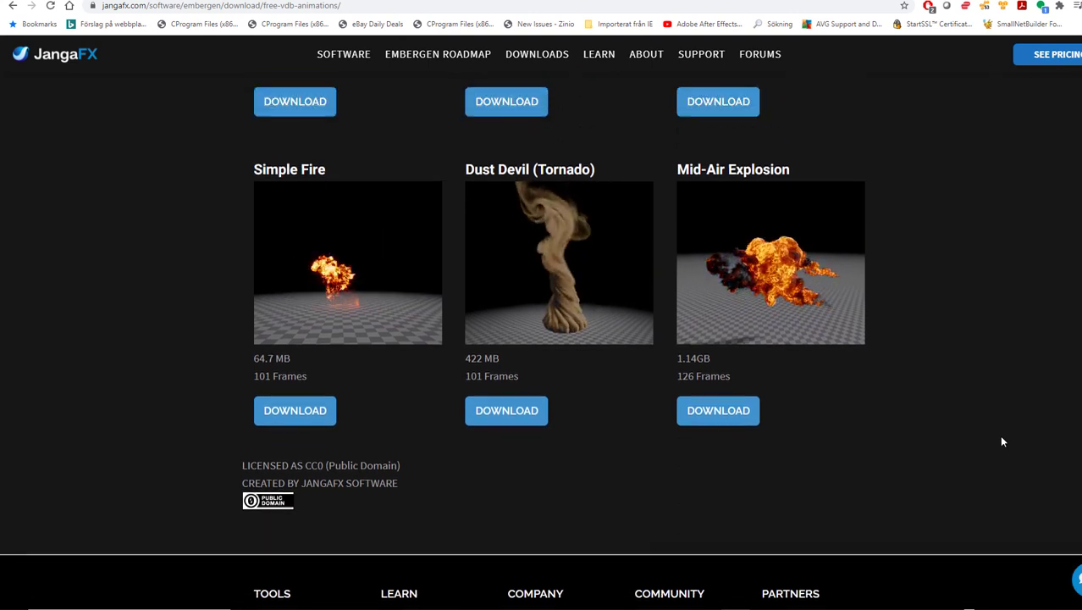